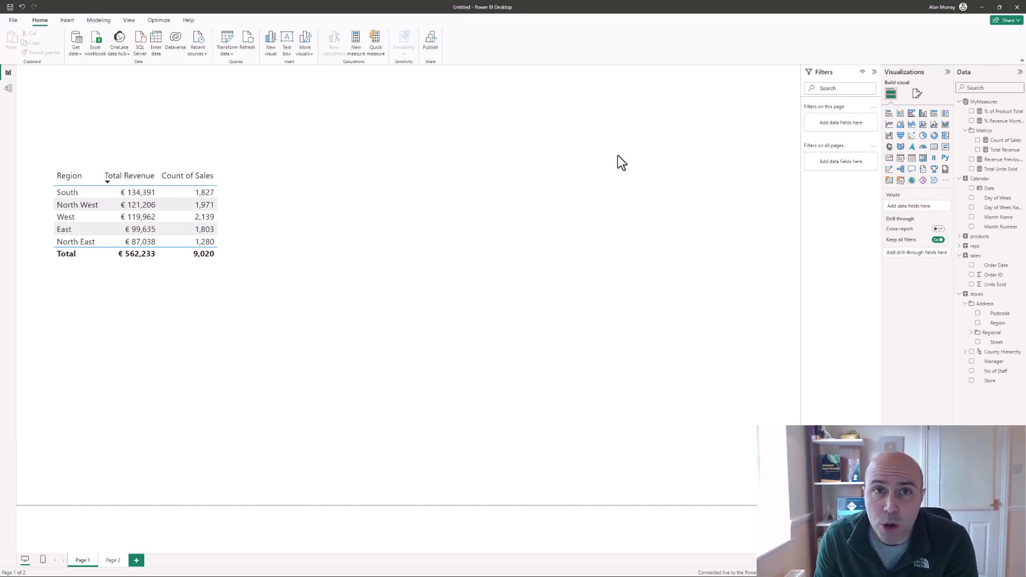
Enable the Visual calculations preview feature in Power BI Desktop options and close them.
{"action": "left_click", "coordinate": [13, 21]}
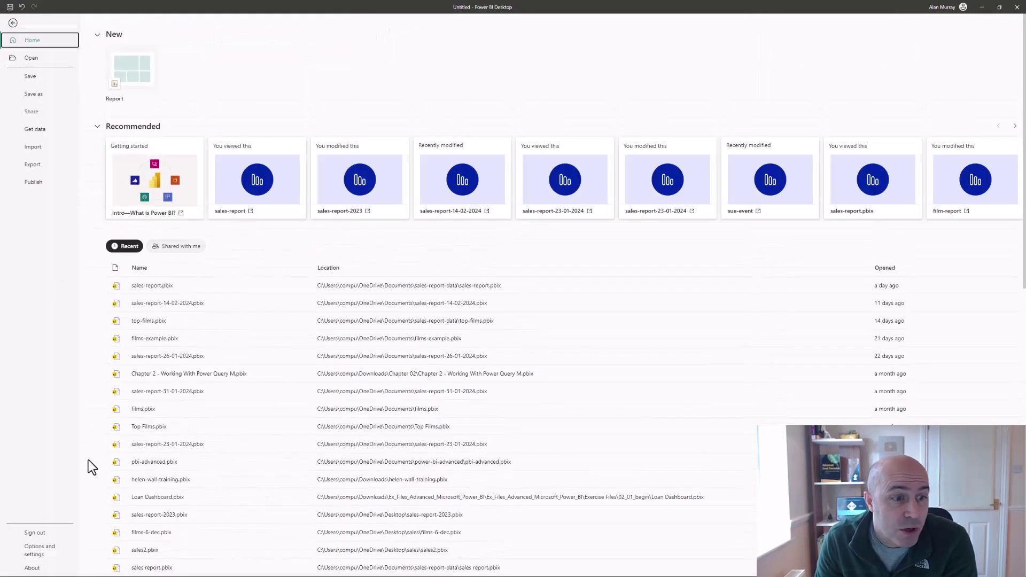
{"action": "left_click", "coordinate": [53, 546]}
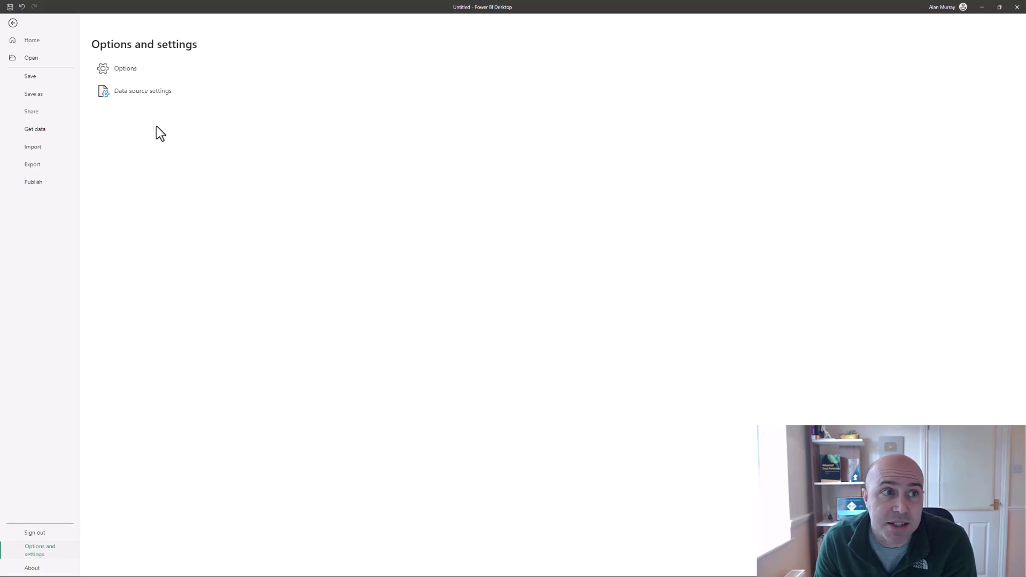
{"action": "left_click", "coordinate": [140, 72]}
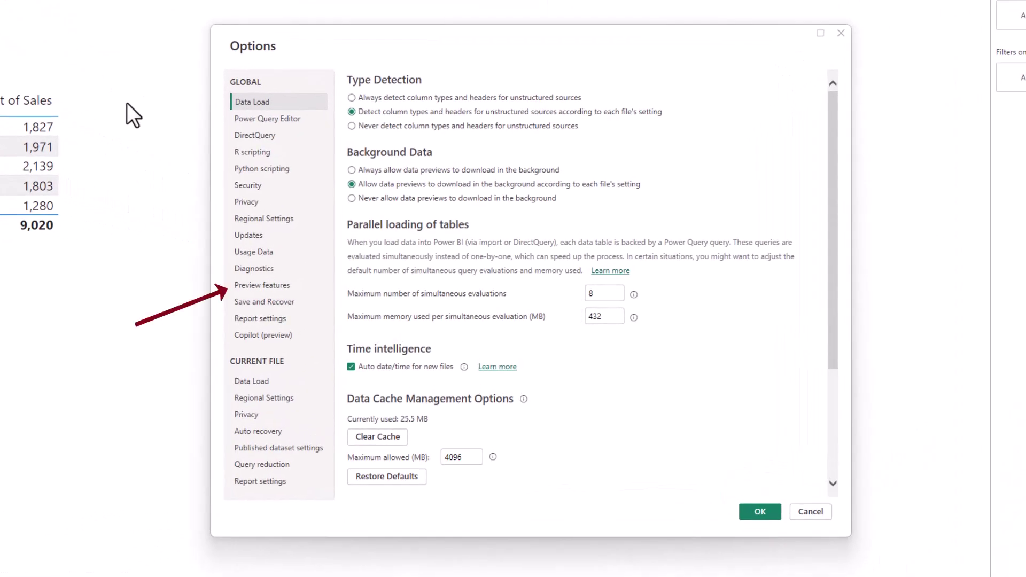
{"action": "left_click", "coordinate": [245, 285]}
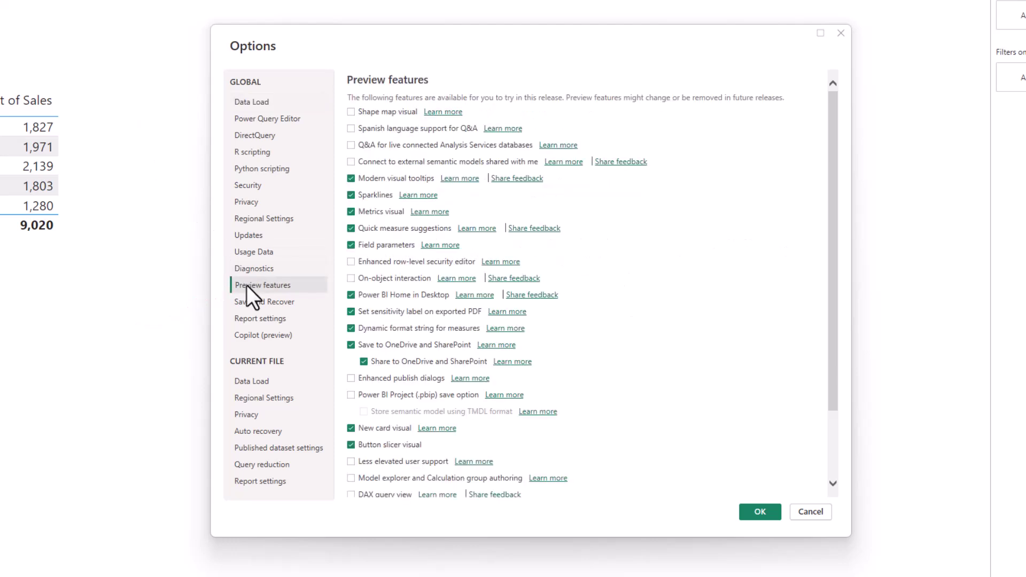
{"action": "scroll", "coordinate": [639, 240], "scroll_direction": "down", "scroll_amount": 3}
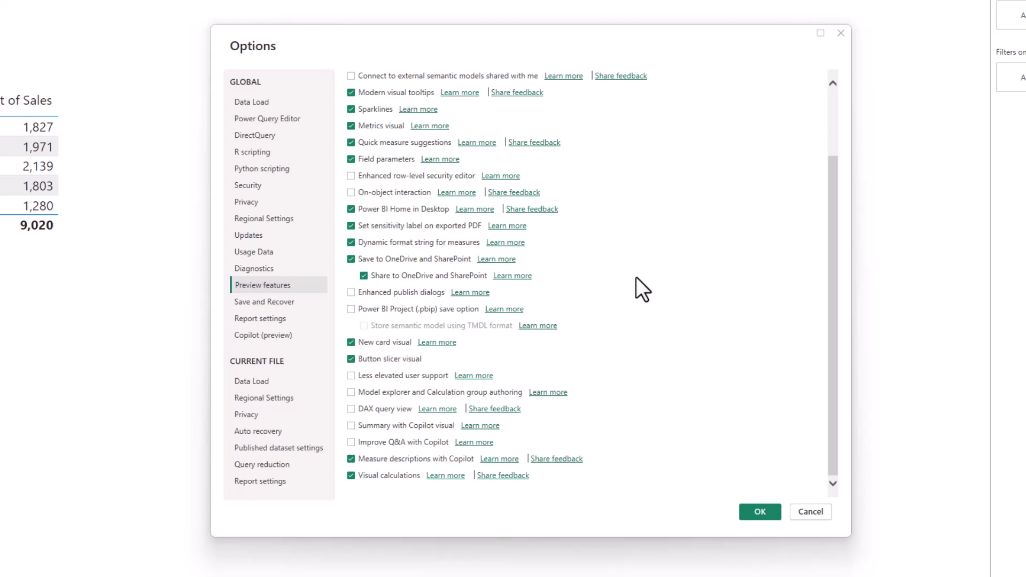
{"action": "left_click", "coordinate": [746, 511]}
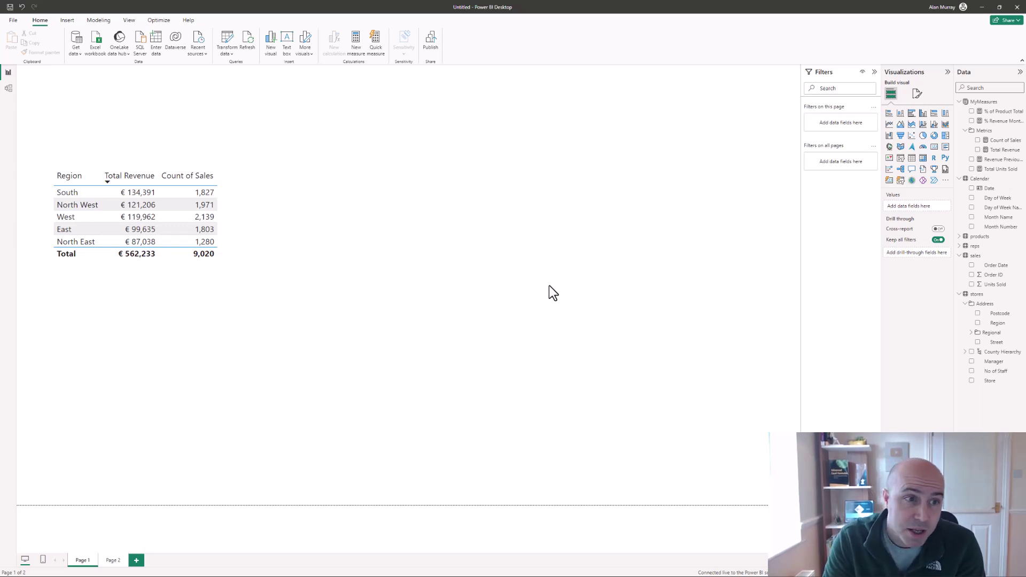
Select the Region revenue table visual.
{"action": "left_click", "coordinate": [220, 208]}
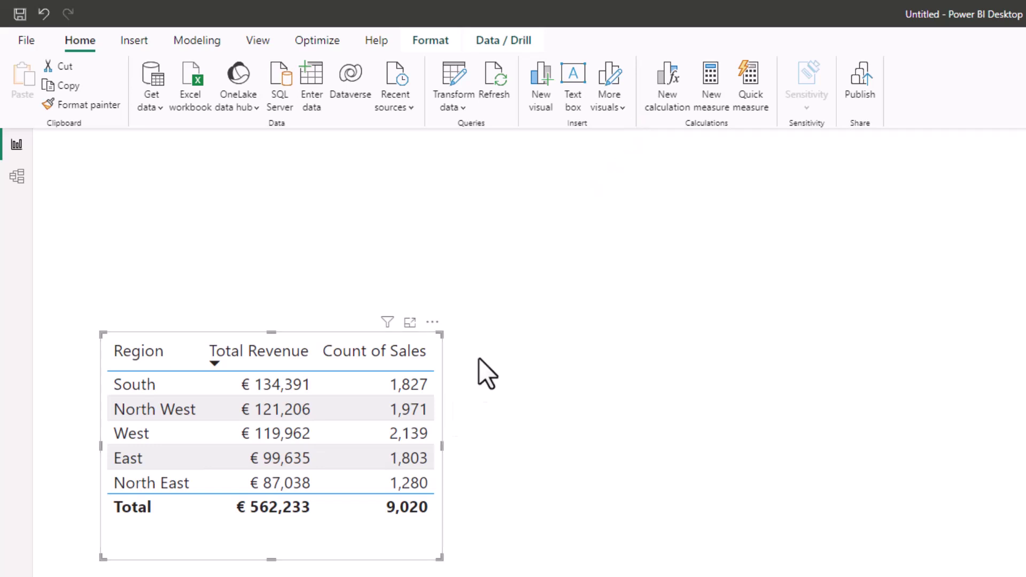
Add a visual calculation Revenue per Sale = [Total Revenue] / [Count of Sales] to the table.
{"action": "left_click", "coordinate": [652, 109]}
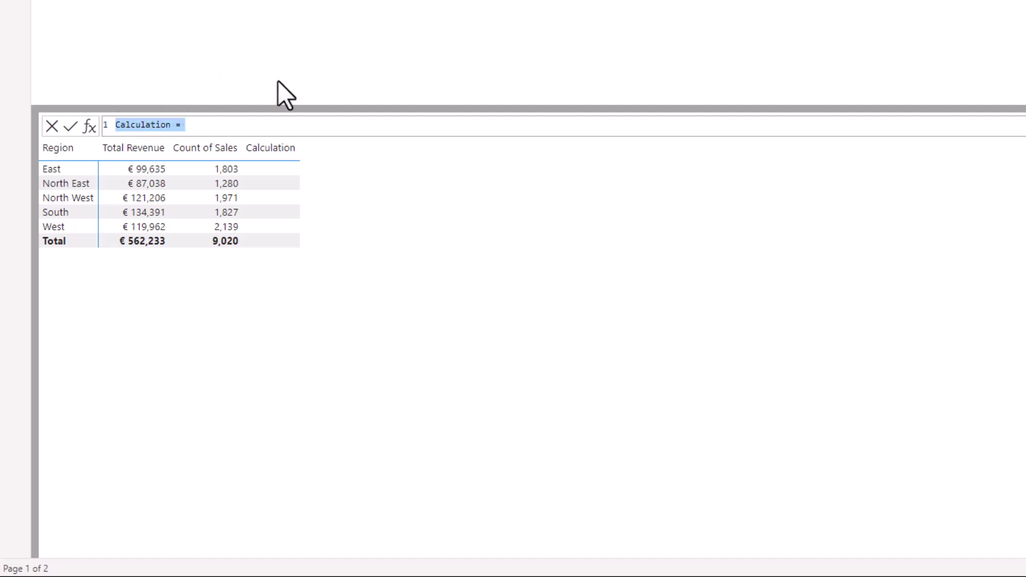
{"action": "type", "text": "Rev"}
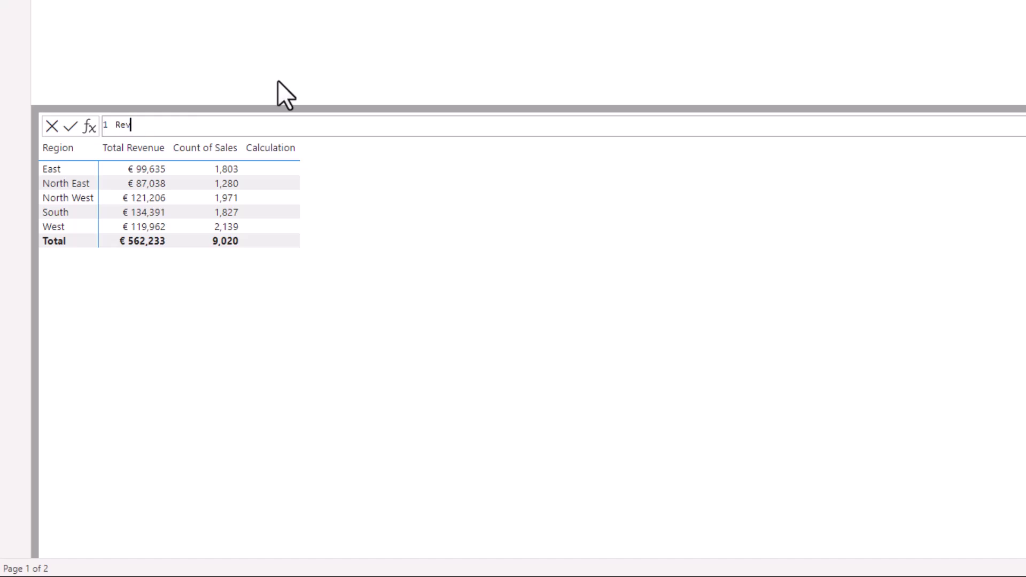
{"action": "type", "text": "enue per Sale = tot"}
{"action": "key", "text": "Tab"}
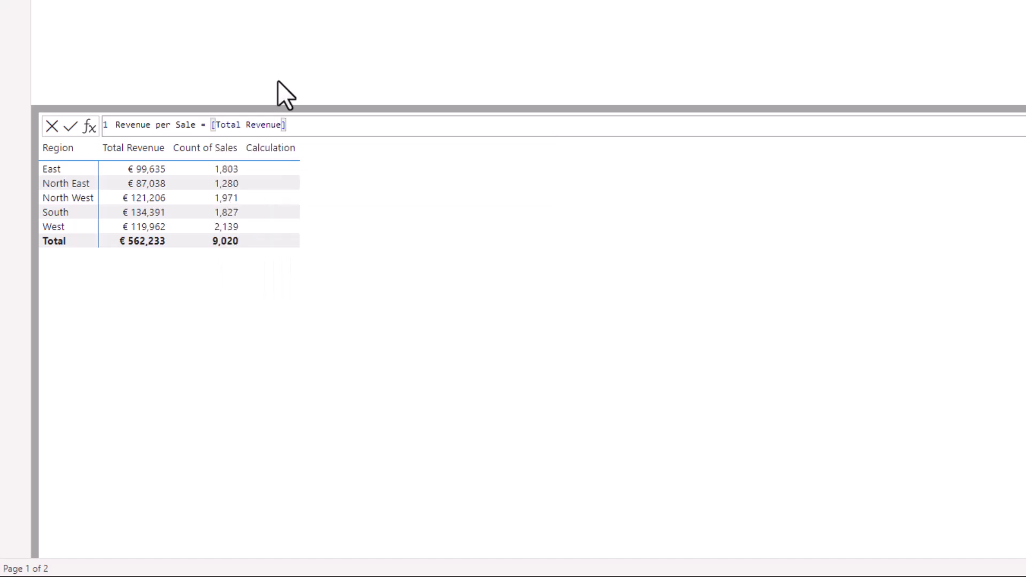
{"action": "type", "text": "/ cou"}
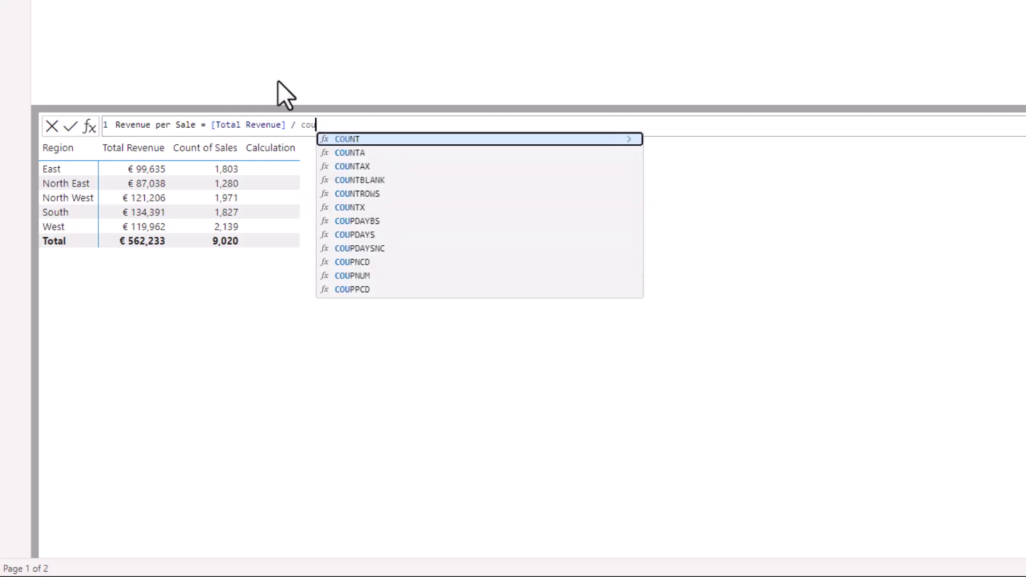
{"action": "type", "text": "n"}
{"action": "key", "text": "Up"}
{"action": "key", "text": "Up"}
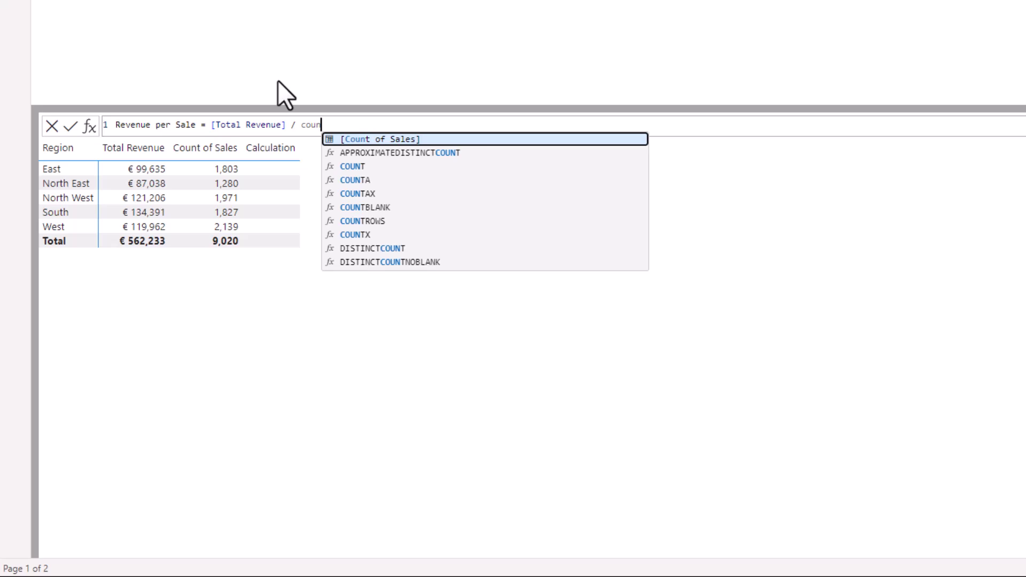
{"action": "key", "text": "Tab"}
{"action": "key", "text": "Return"}
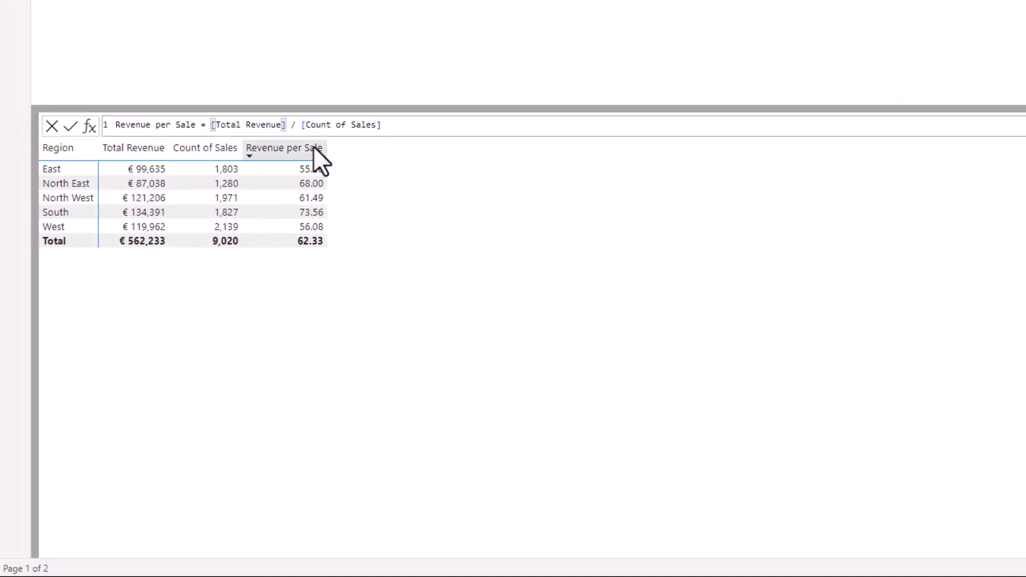
Wrap the Revenue per Sale formula in FORMAT with the "€ #,##0.00" format string.
{"action": "type", "text": "FORMAT("}
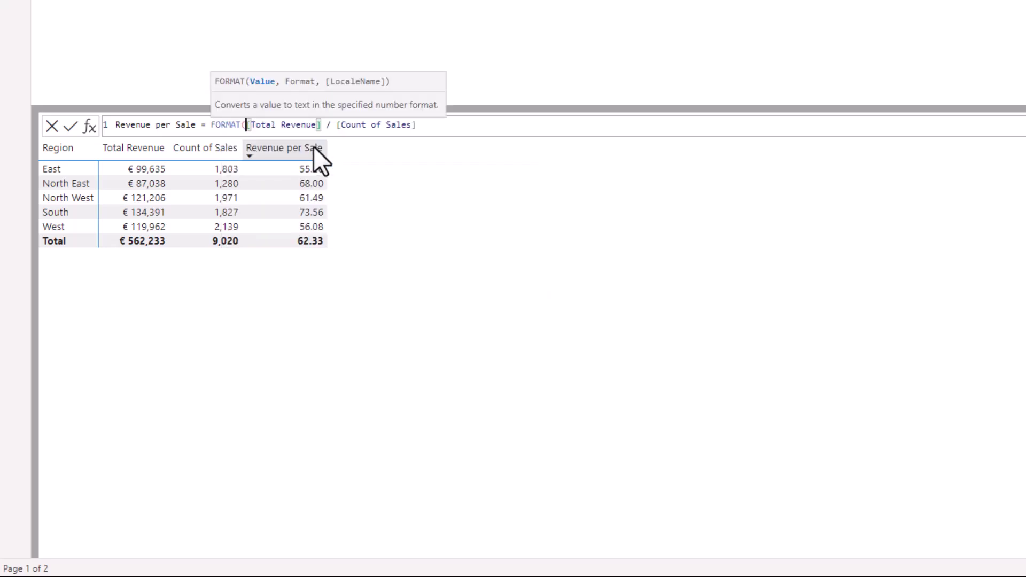
{"action": "left_click", "coordinate": [431, 128]}
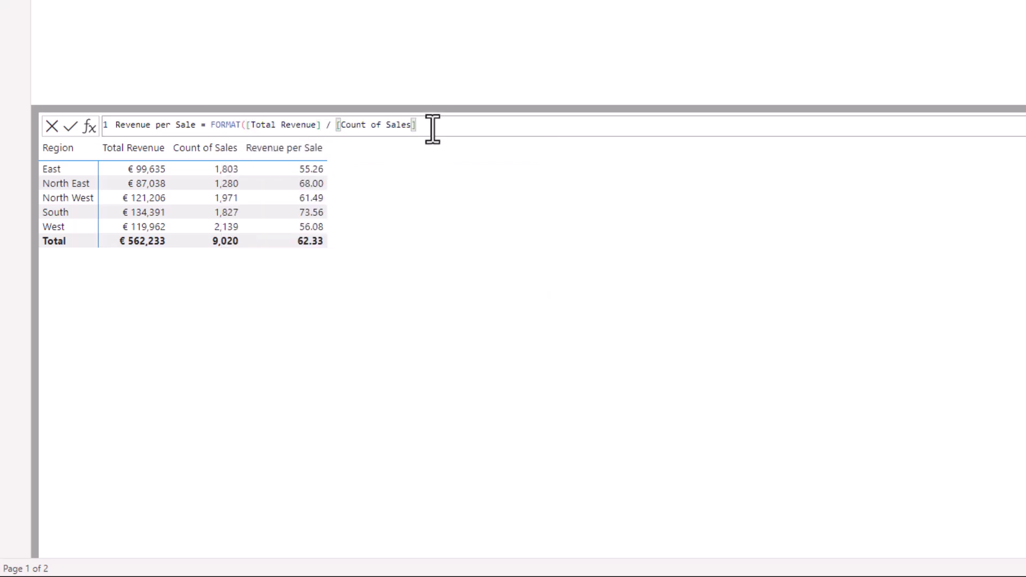
{"action": "type", "text": ","}
{"action": "type", "text": "\"€ #,##0.00\""}
{"action": "key", "text": "Return"}
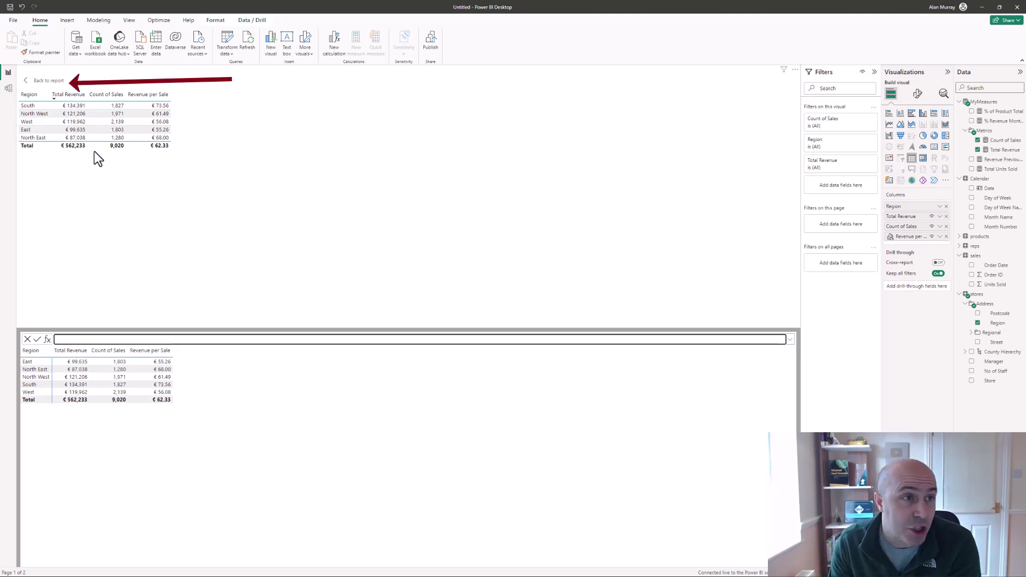
Back on the report, convert the table to a clustered column chart and enlarge it.
{"action": "left_click", "coordinate": [48, 81]}
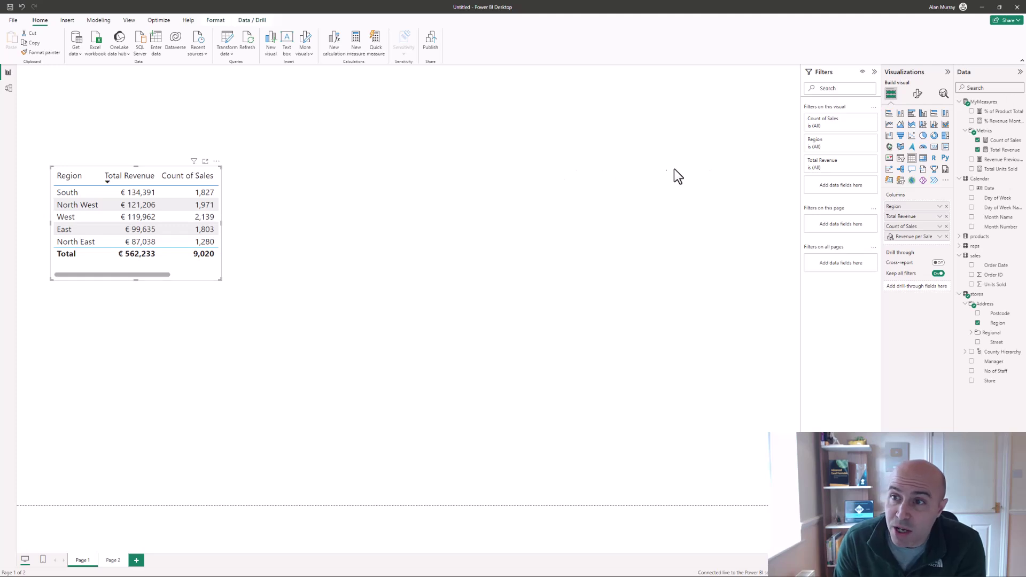
{"action": "left_click", "coordinate": [923, 114]}
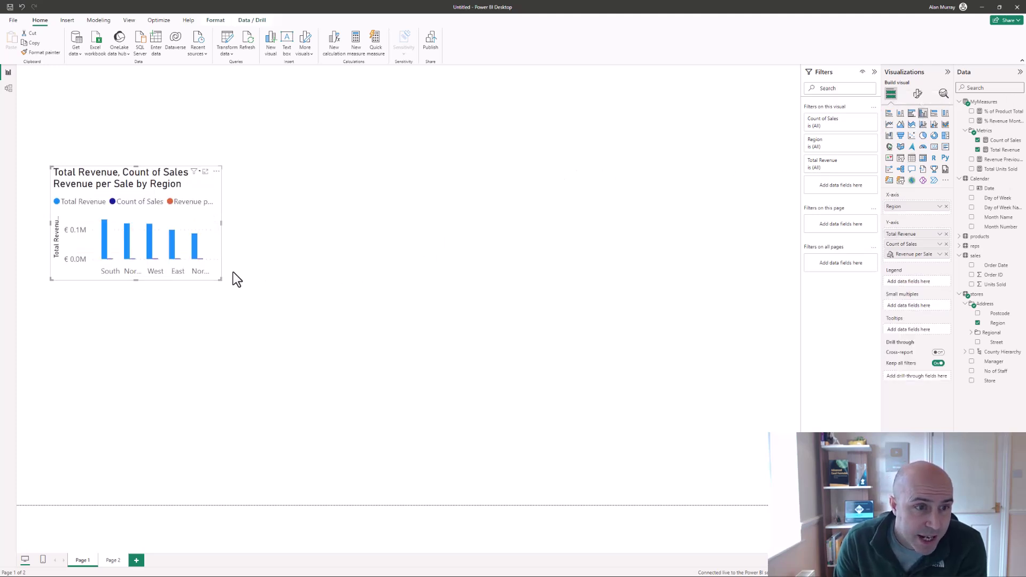
{"action": "left_click_drag", "start_coordinate": [221, 278], "coordinate": [262, 303]}
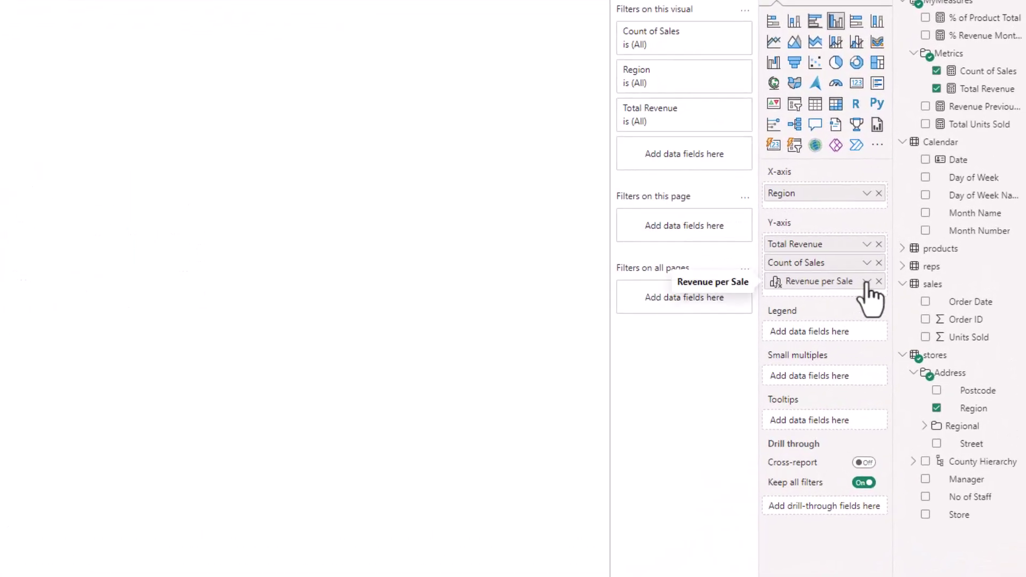
Edit Revenue per Sale and hide Total Revenue and Count of Sales from the visual.
{"action": "left_click", "coordinate": [866, 281]}
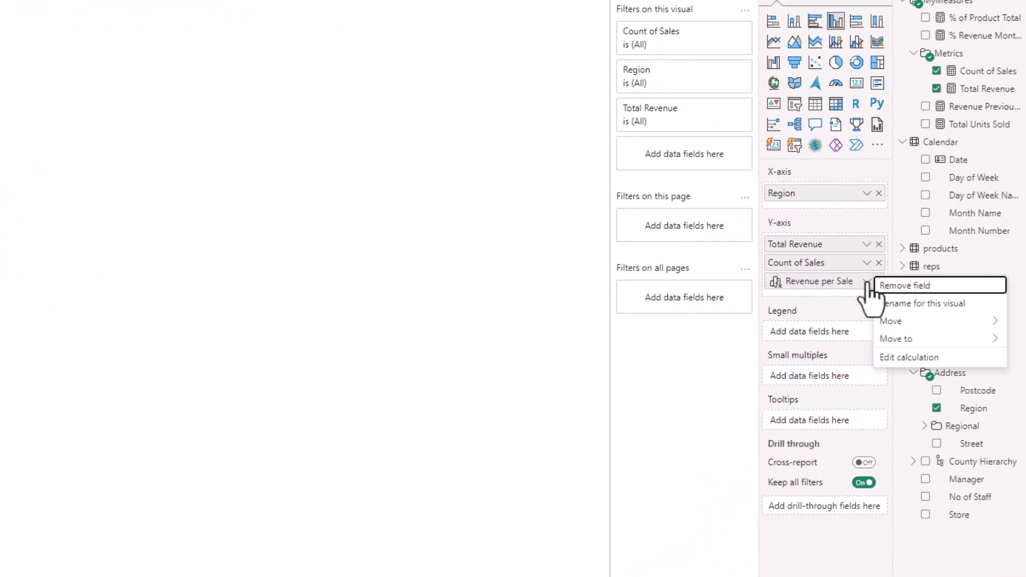
{"action": "left_click", "coordinate": [882, 357]}
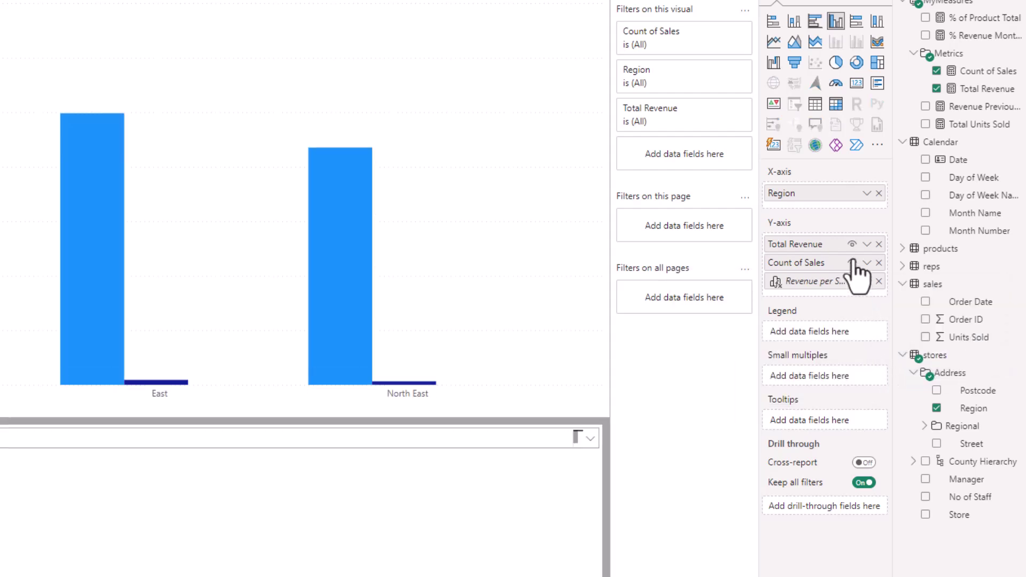
{"action": "left_click", "coordinate": [852, 244]}
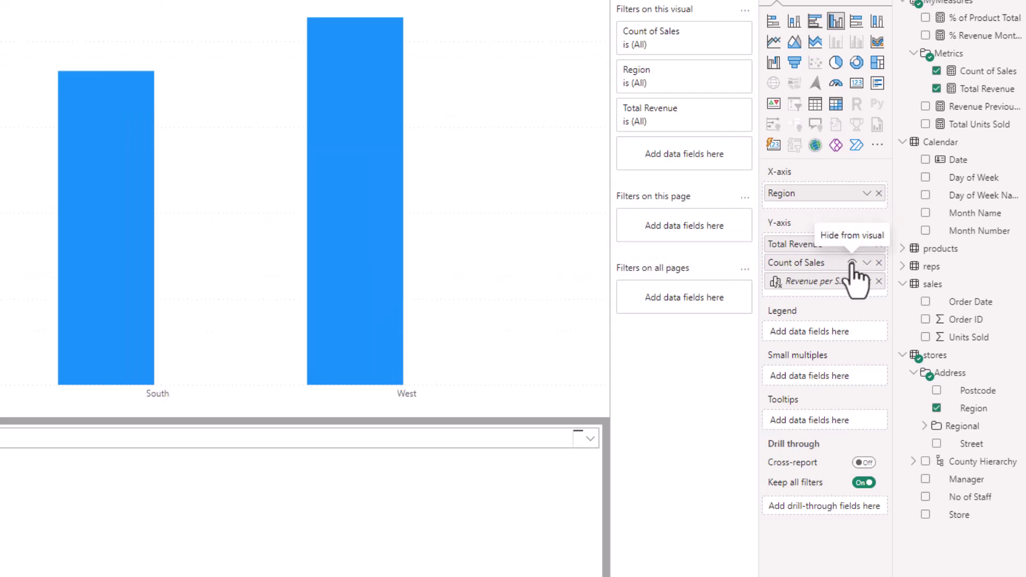
{"action": "left_click", "coordinate": [852, 262]}
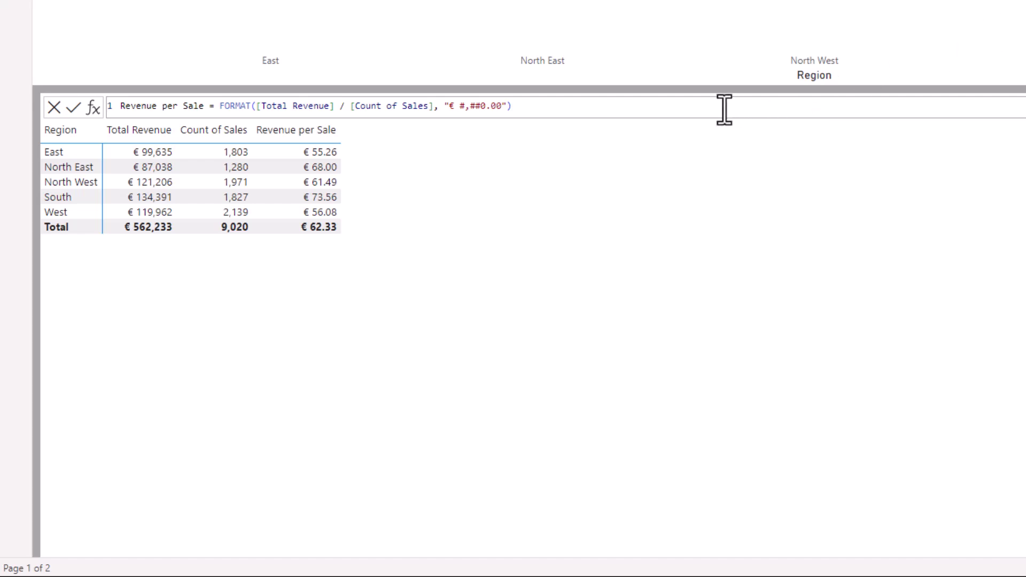
Remove the FORMAT wrapper and "€ #,##0.00" argument, leaving [Total Revenue] / [Count of Sales].
{"action": "left_click", "coordinate": [516, 109]}
{"action": "left_click_drag", "start_coordinate": [518, 110], "coordinate": [437, 110]}
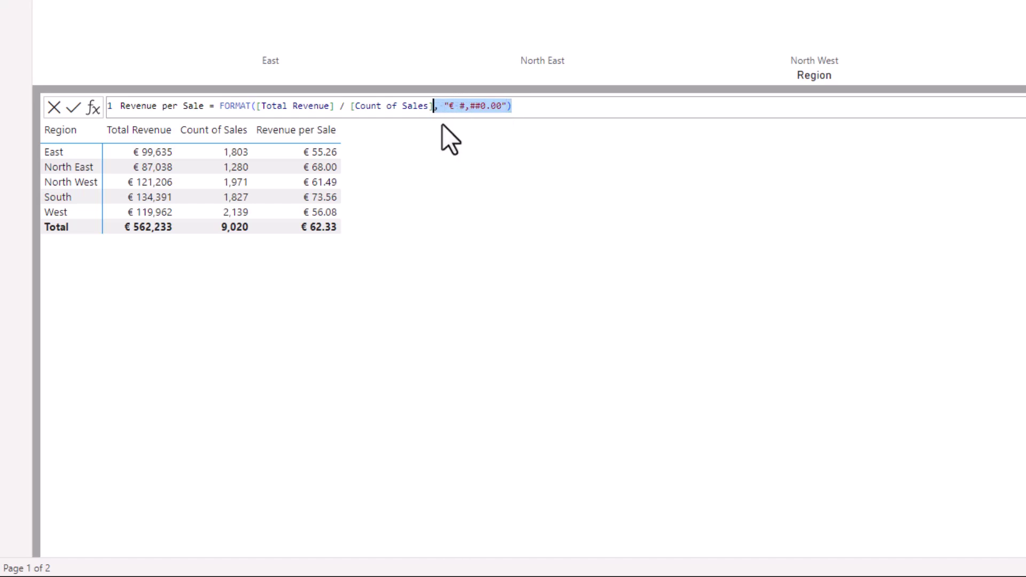
{"action": "key", "text": "BackSpace"}
{"action": "left_click_drag", "start_coordinate": [220, 107], "coordinate": [262, 106]}
{"action": "key", "text": "BackSpace"}
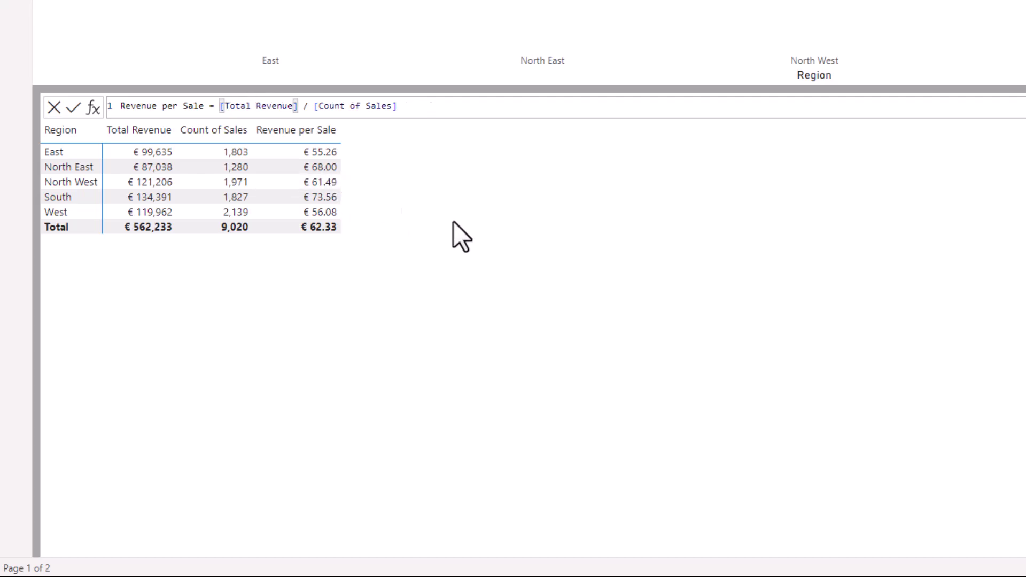
{"action": "key", "text": "Return"}
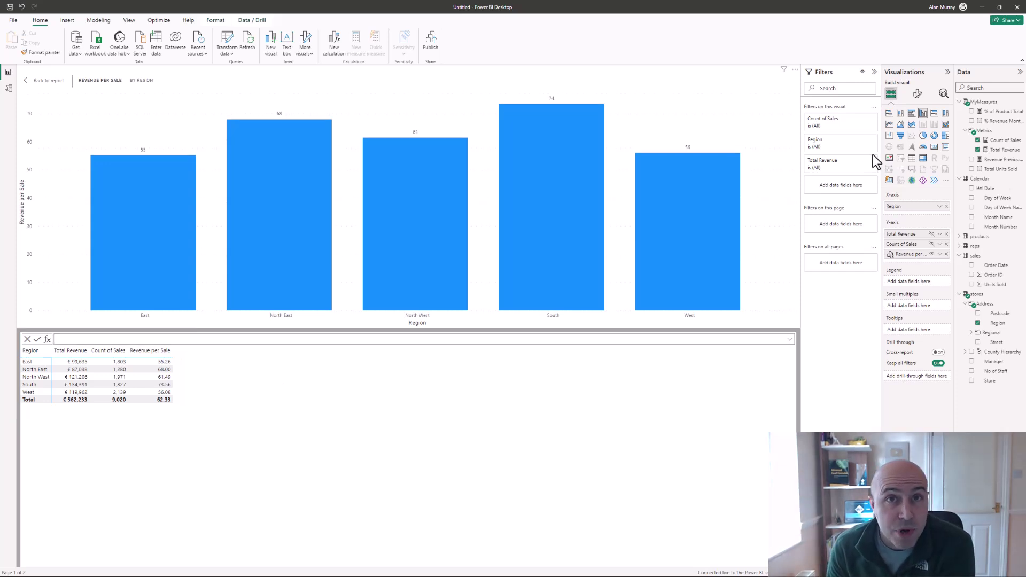
Switch the visual to a table and write Ten Percent = [Total Revenue] * 0.1.
{"action": "left_click", "coordinate": [911, 158]}
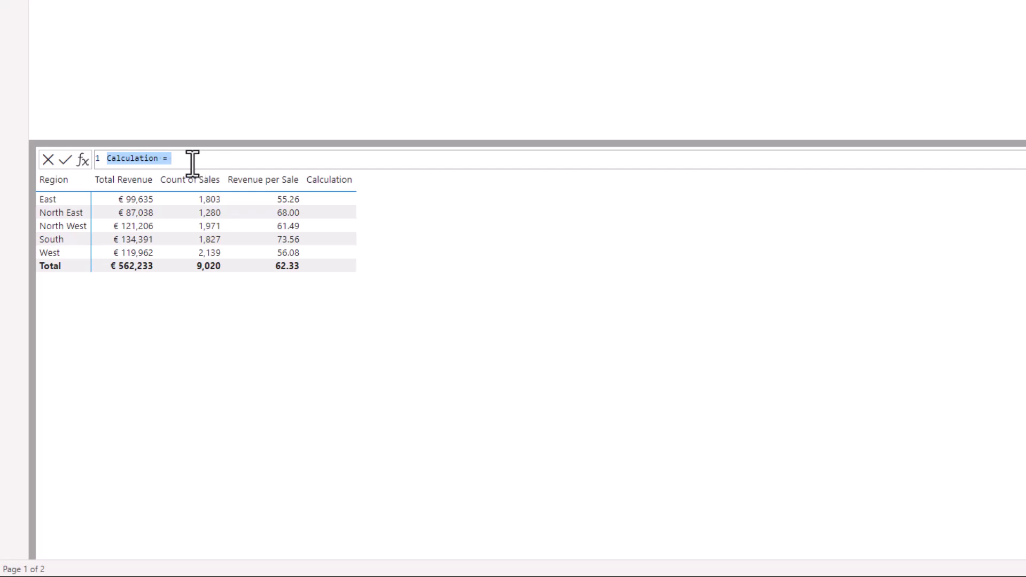
{"action": "left_click", "coordinate": [171, 160]}
{"action": "left_click_drag", "start_coordinate": [109, 159], "coordinate": [160, 158]}
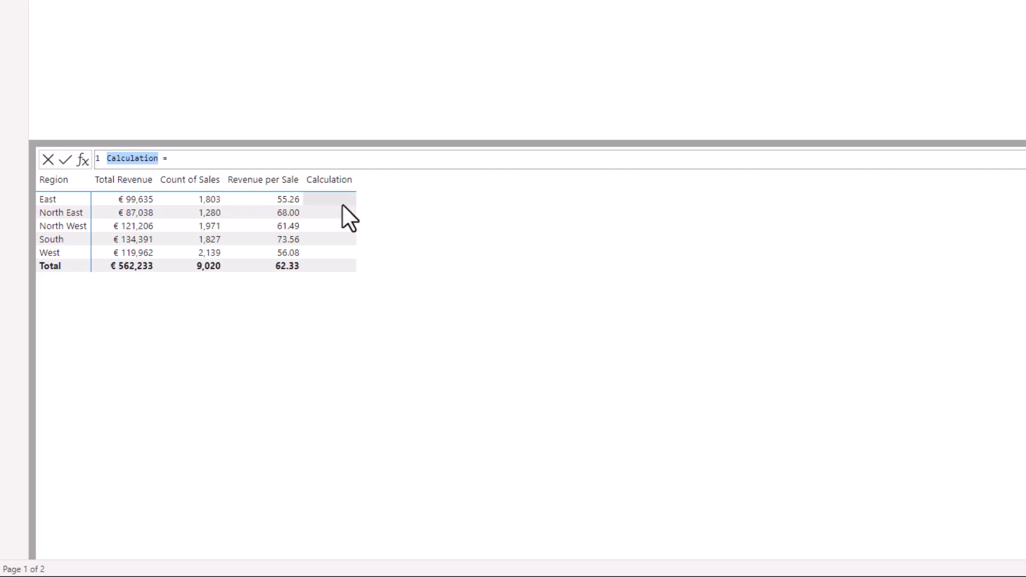
{"action": "type", "text": "Ten Perc"}
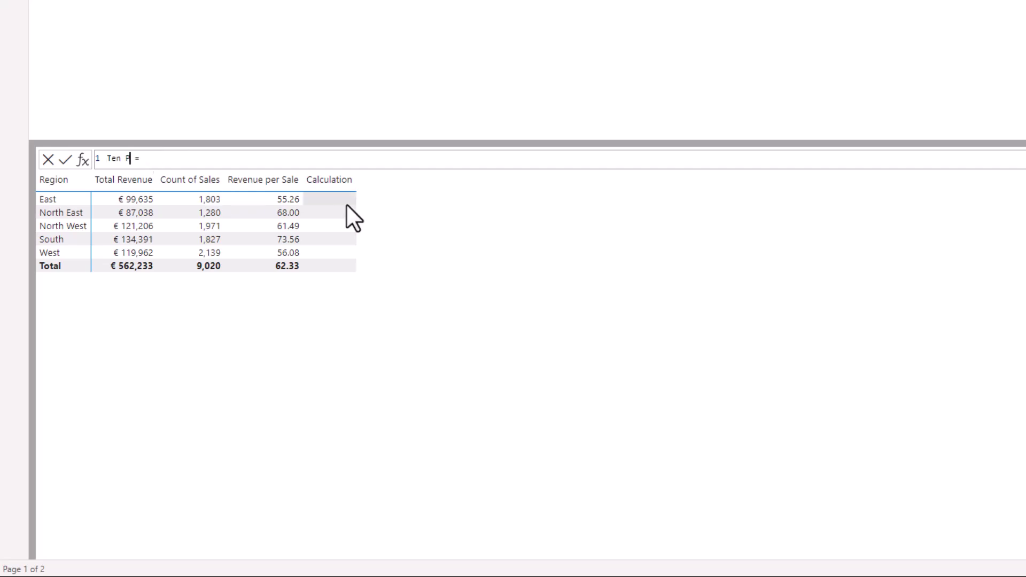
{"action": "type", "text": "ent"}
{"action": "key", "text": "Right"}
{"action": "key", "text": "Right"}
{"action": "key", "text": "Right"}
{"action": "type", "text": "tot"}
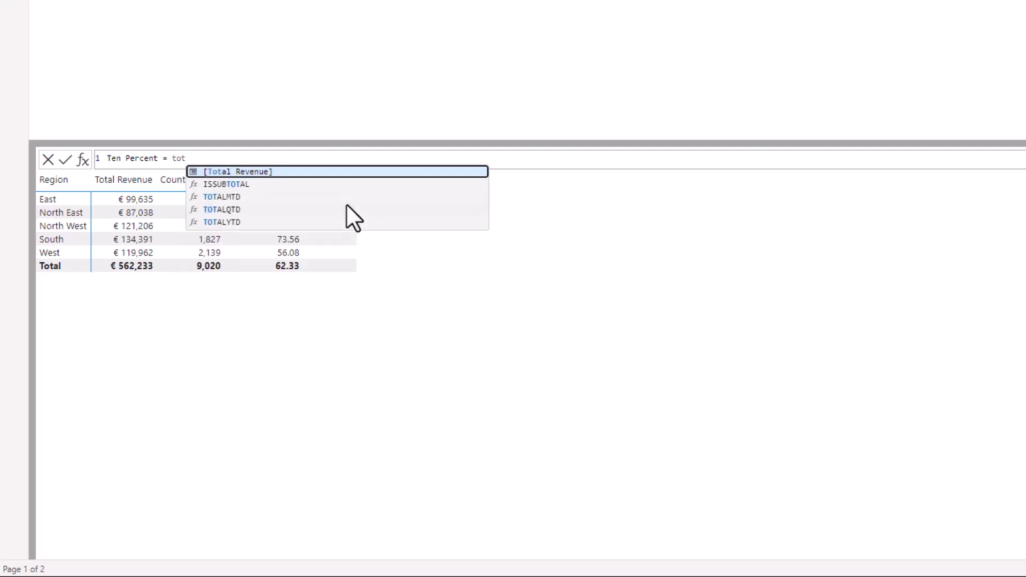
{"action": "key", "text": "Tab"}
{"action": "type", "text": "*"}
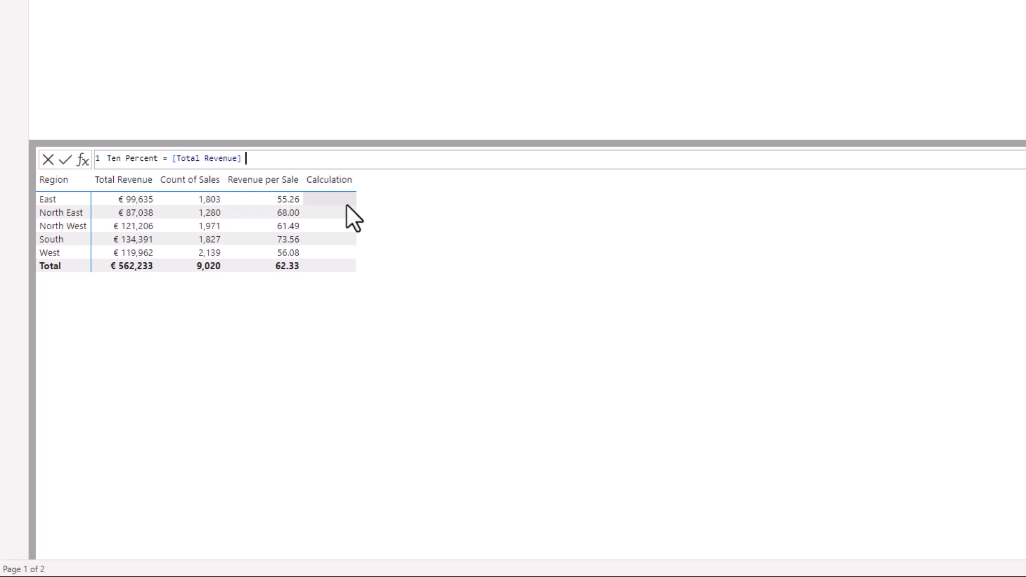
{"action": "type", "text": " 0.1"}
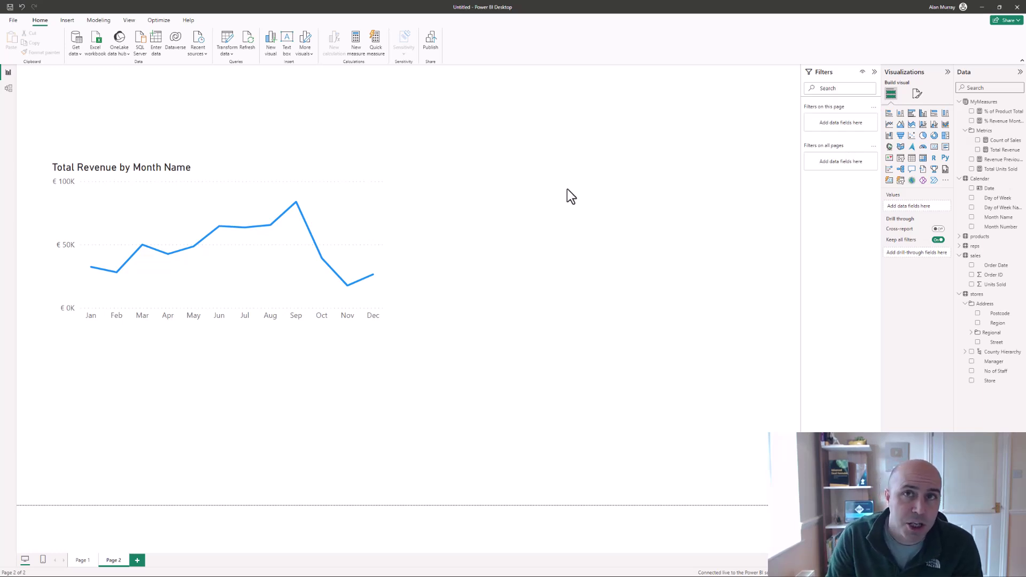
Start a new visual calculation on the line chart using the Versus previous template.
{"action": "left_click", "coordinate": [372, 208]}
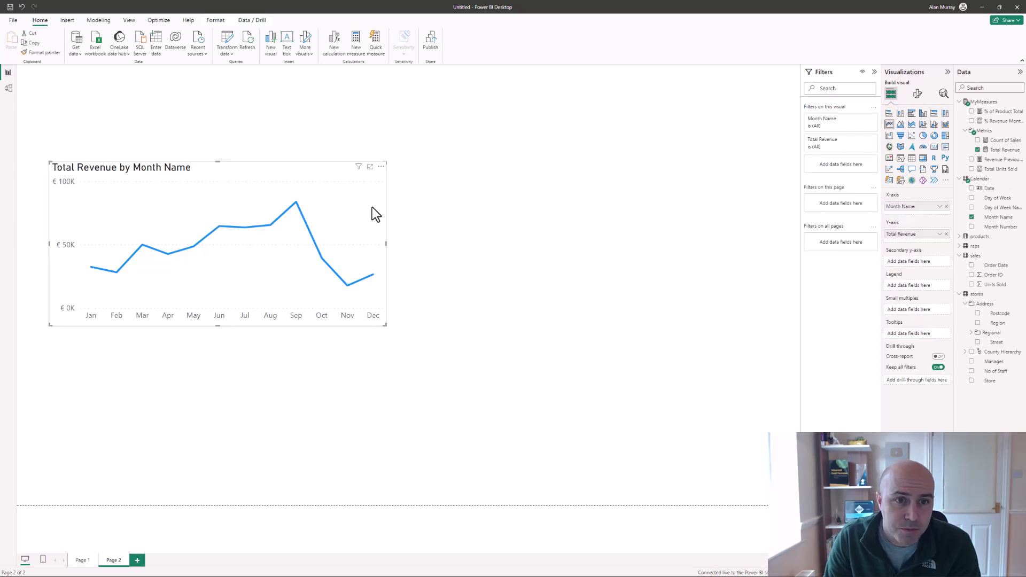
{"action": "left_click", "coordinate": [329, 48]}
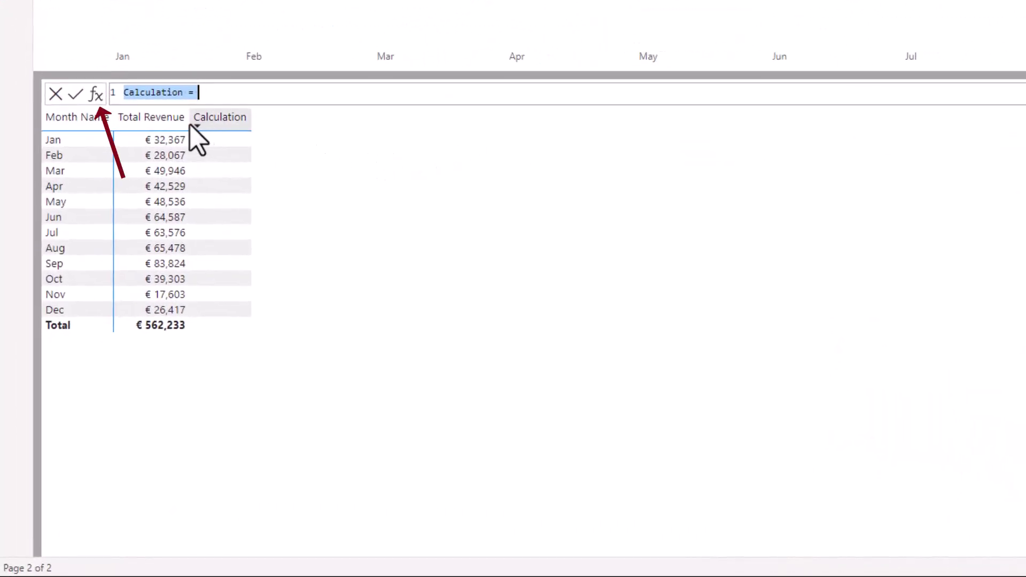
{"action": "left_click", "coordinate": [96, 97]}
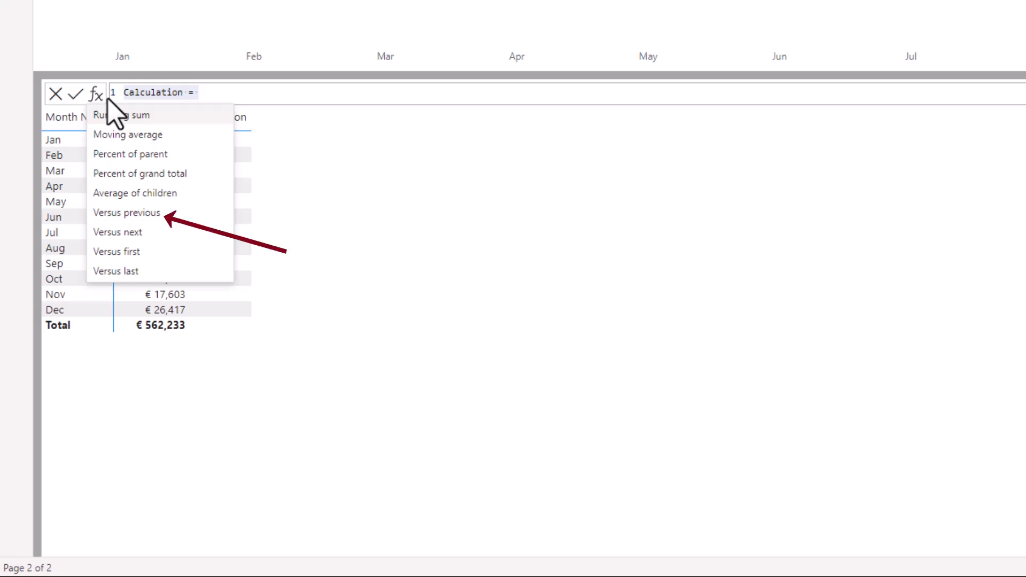
{"action": "left_click", "coordinate": [118, 213]}
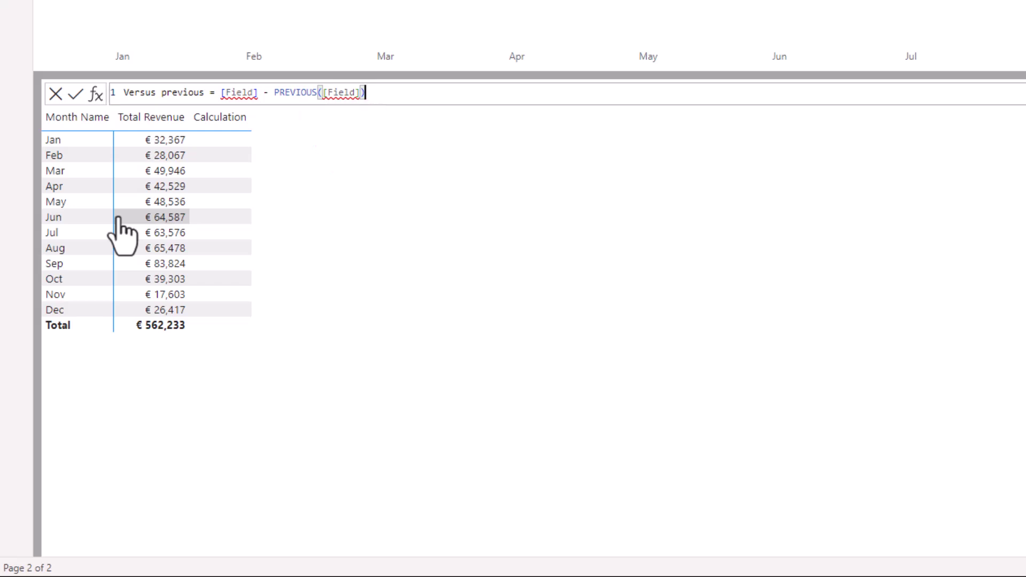
Replace both [Field] placeholders with [Total Revenue] in the Versus previous formula.
{"action": "double_click", "coordinate": [223, 93]}
{"action": "left_click_drag", "start_coordinate": [221, 93], "coordinate": [260, 93]}
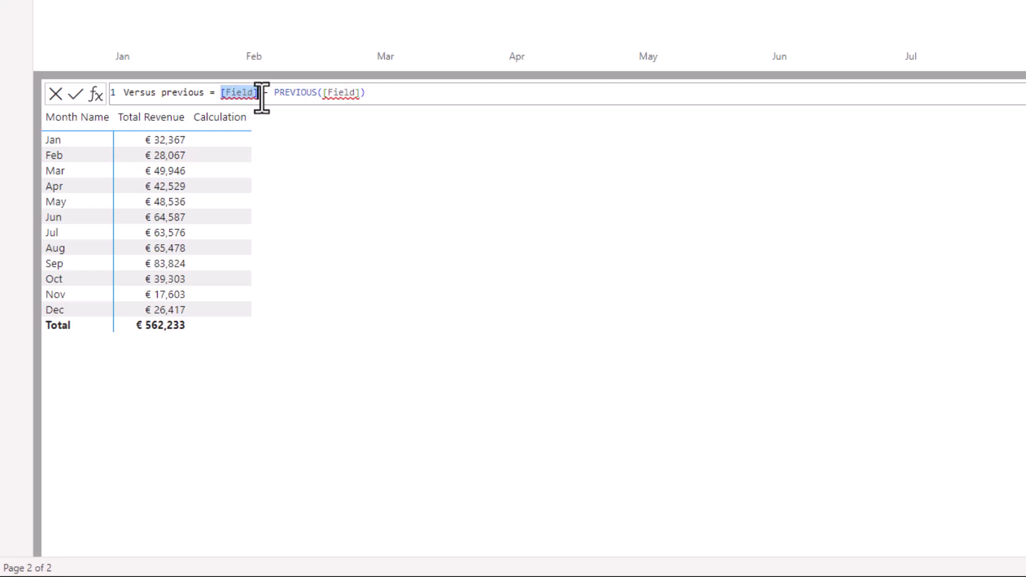
{"action": "type", "text": "tot"}
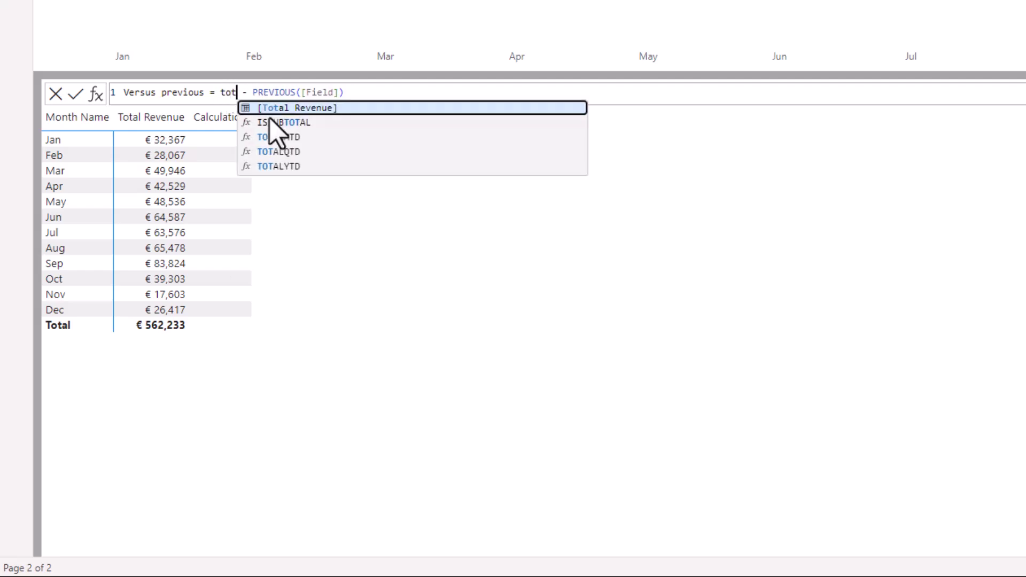
{"action": "key", "text": "Tab"}
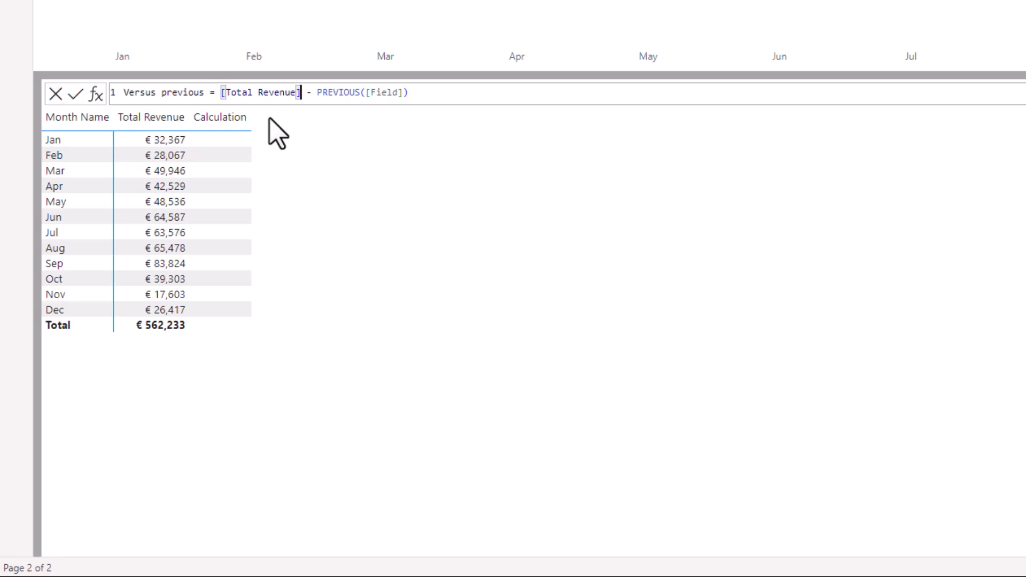
{"action": "double_click", "coordinate": [371, 93]}
{"action": "left_click_drag", "start_coordinate": [368, 94], "coordinate": [405, 96]}
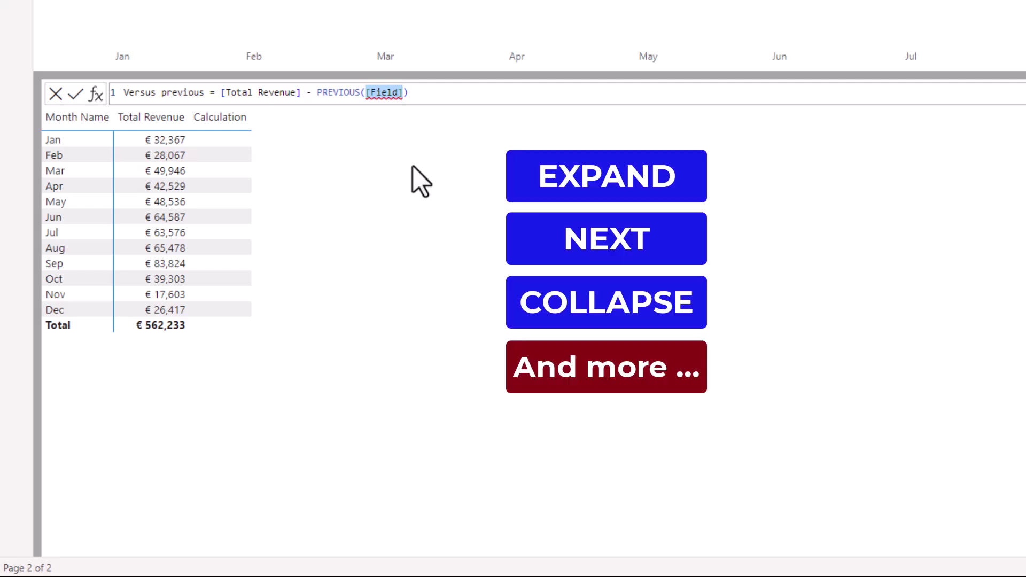
{"action": "type", "text": "tot"}
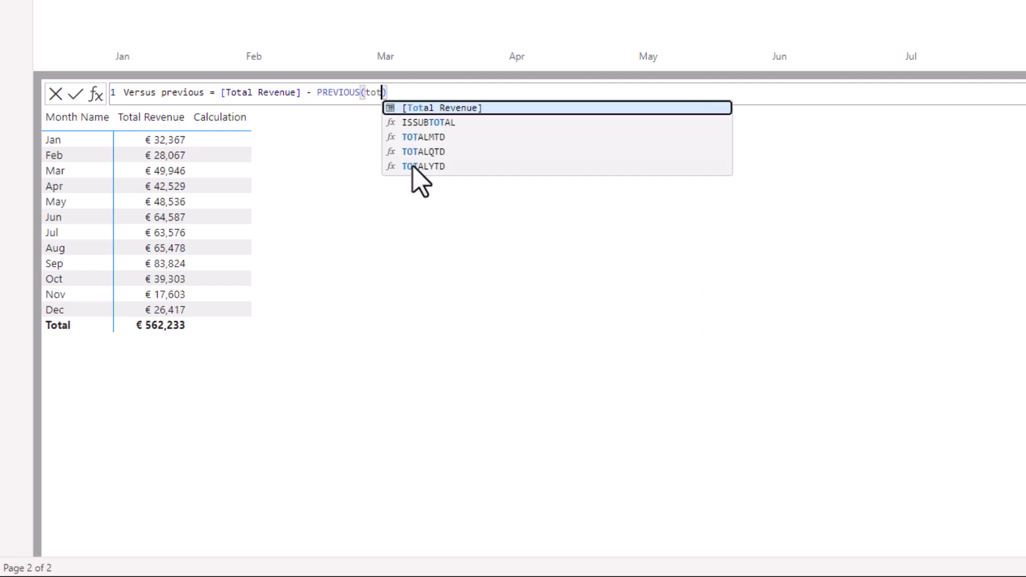
{"action": "key", "text": "Tab"}
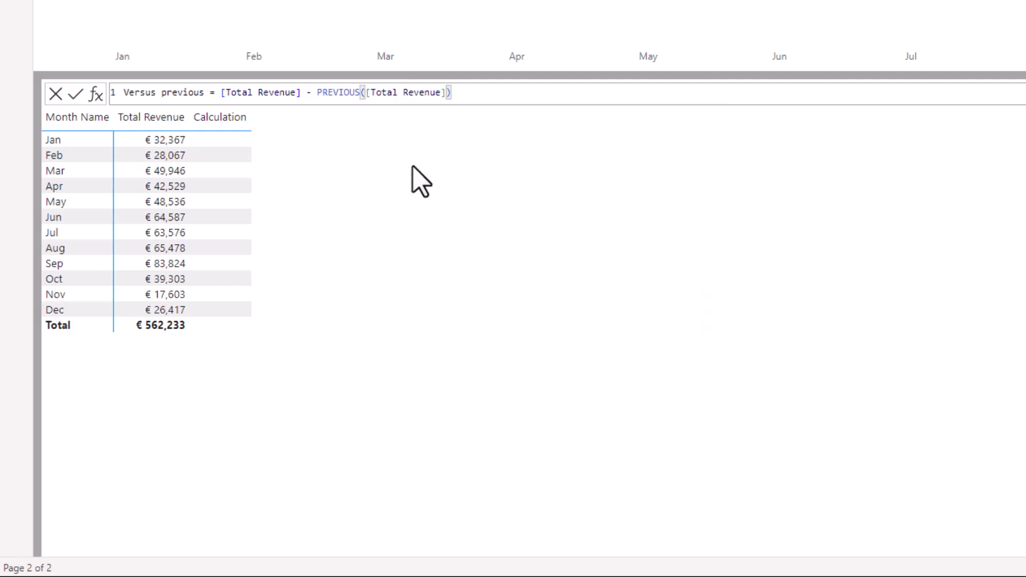
{"action": "left_click", "coordinate": [491, 91]}
Commit [Total Revenue] - PREVIOUS([Total Revenue]) as the Versus previous calculation.
{"action": "key", "text": "Return"}
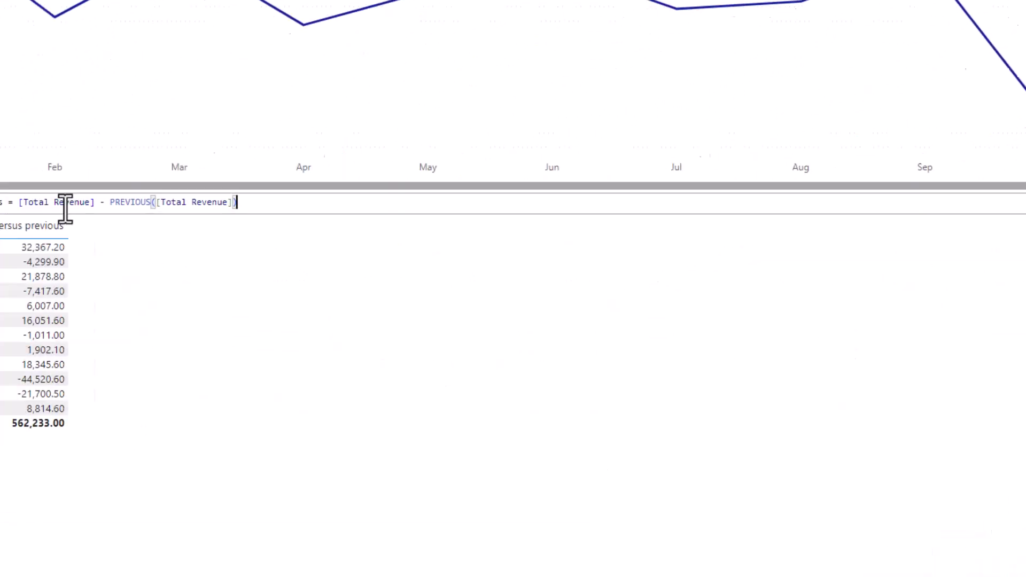
Wrap the revenue difference in DIVIDE, keeping it on its own line as the numerator.
{"action": "left_click", "coordinate": [19, 202]}
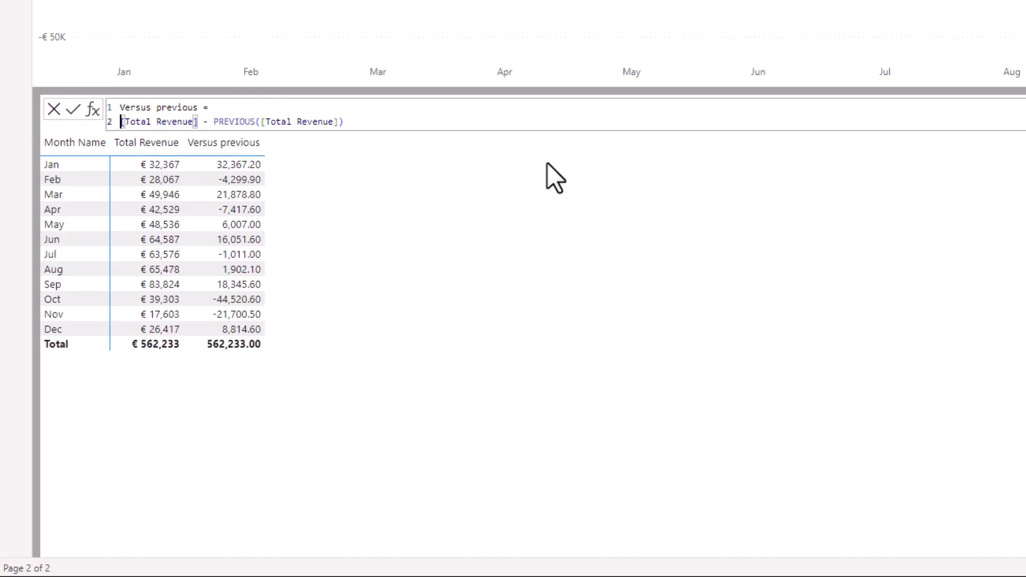
{"action": "key", "text": "Tab"}
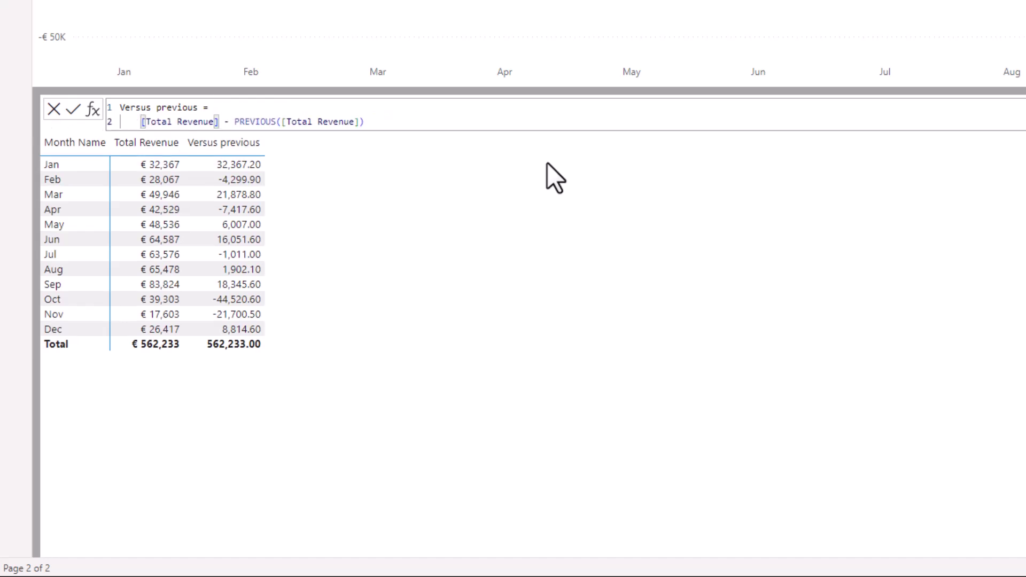
{"action": "type", "text": "div"}
{"action": "key", "text": "Tab"}
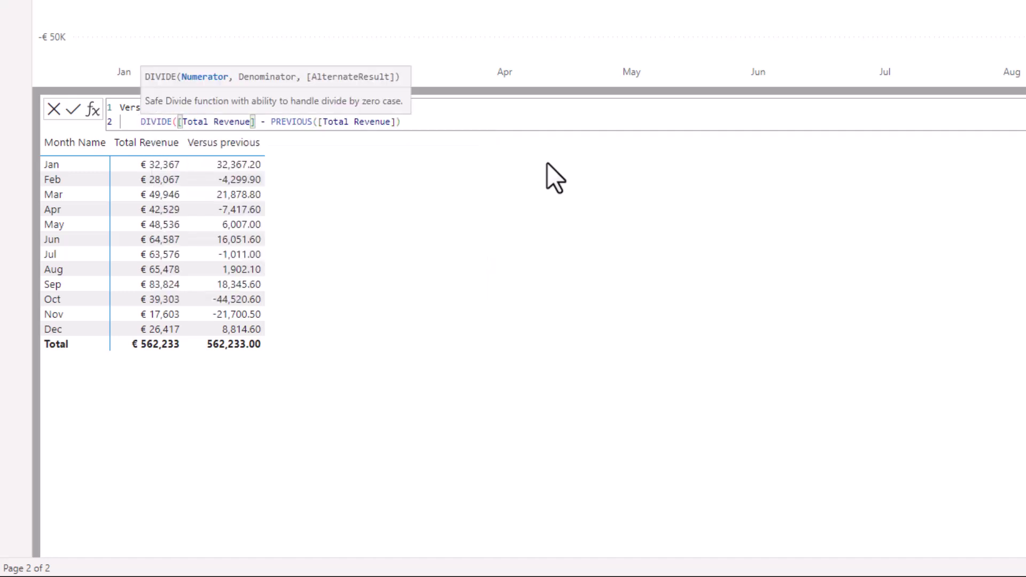
{"action": "key", "text": "shift+Return"}
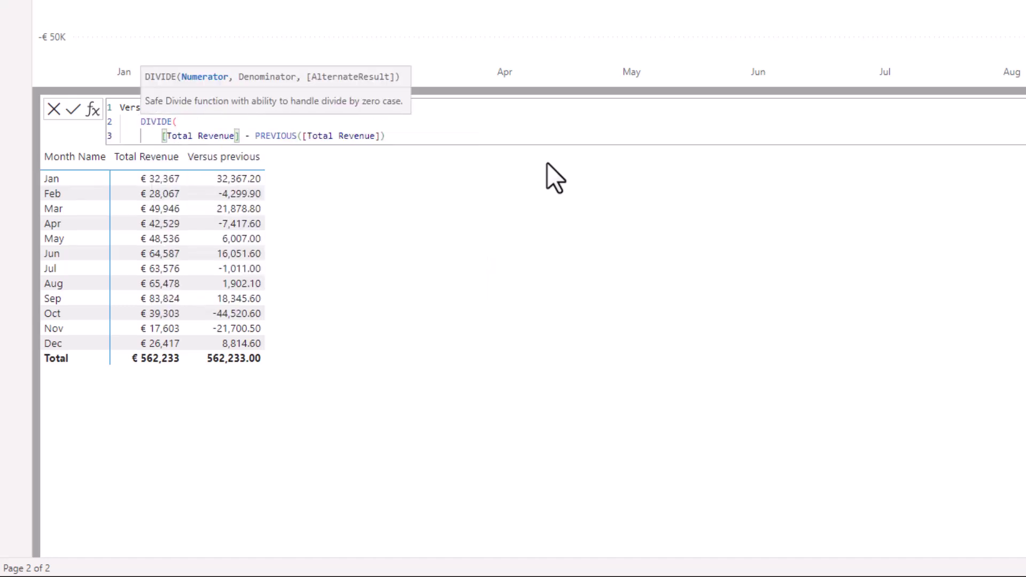
{"action": "key", "text": "Right"}
{"action": "key", "text": "Right"}
{"action": "key", "text": "Right"}
{"action": "key", "text": "Right"}
{"action": "key", "text": "Right"}
{"action": "key", "text": "Right"}
{"action": "key", "text": "Right"}
{"action": "key", "text": "Right"}
{"action": "key", "text": "Right"}
{"action": "key", "text": "Right"}
{"action": "key", "text": "Right"}
{"action": "key", "text": "Right"}
{"action": "key", "text": "Right"}
{"action": "key", "text": "Right"}
{"action": "key", "text": "Right"}
{"action": "key", "text": "Right"}
{"action": "key", "text": "Right"}
{"action": "key", "text": "Right"}
{"action": "key", "text": "Right"}
{"action": "key", "text": "Right"}
{"action": "key", "text": "Right"}
{"action": "key", "text": "Right"}
{"action": "key", "text": "Right"}
{"action": "key", "text": "Right"}
{"action": "key", "text": "Right"}
{"action": "key", "text": "Right"}
{"action": "key", "text": "Right"}
{"action": "key", "text": "Right"}
{"action": "key", "text": "Right"}
{"action": "type", "text": ","}
Add PREVIOUS([Total Revenue]) as the DIVIDE denominator and commit the Versus previous calculation.
{"action": "key", "text": "shift+Return"}
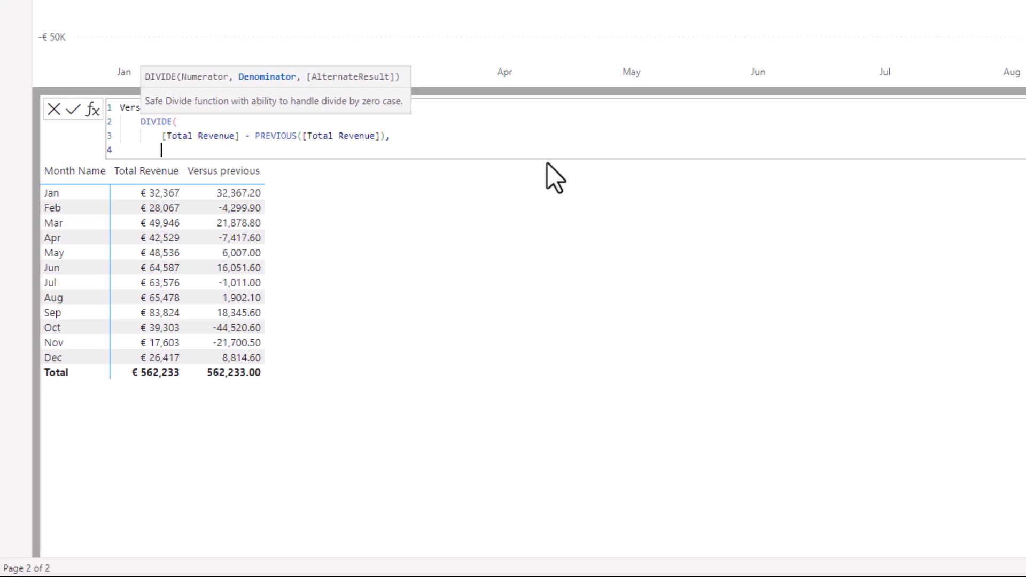
{"action": "type", "text": "pre"}
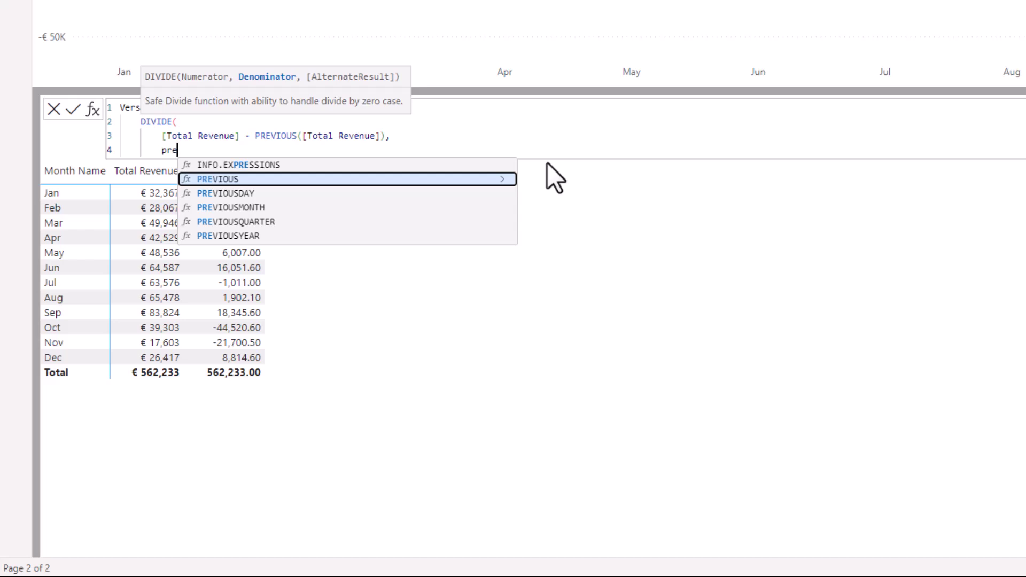
{"action": "key", "text": "Tab"}
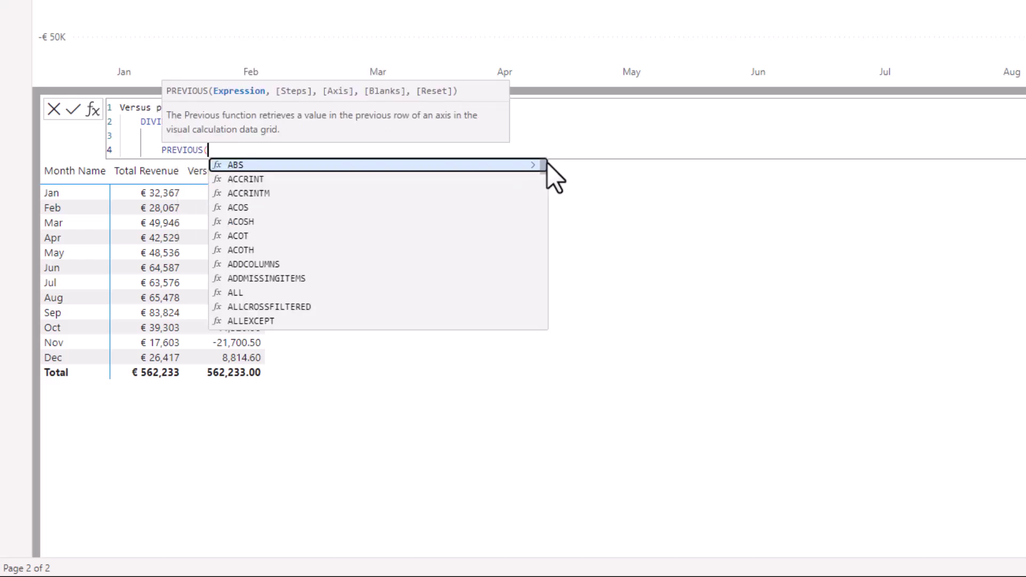
{"action": "type", "text": "tot"}
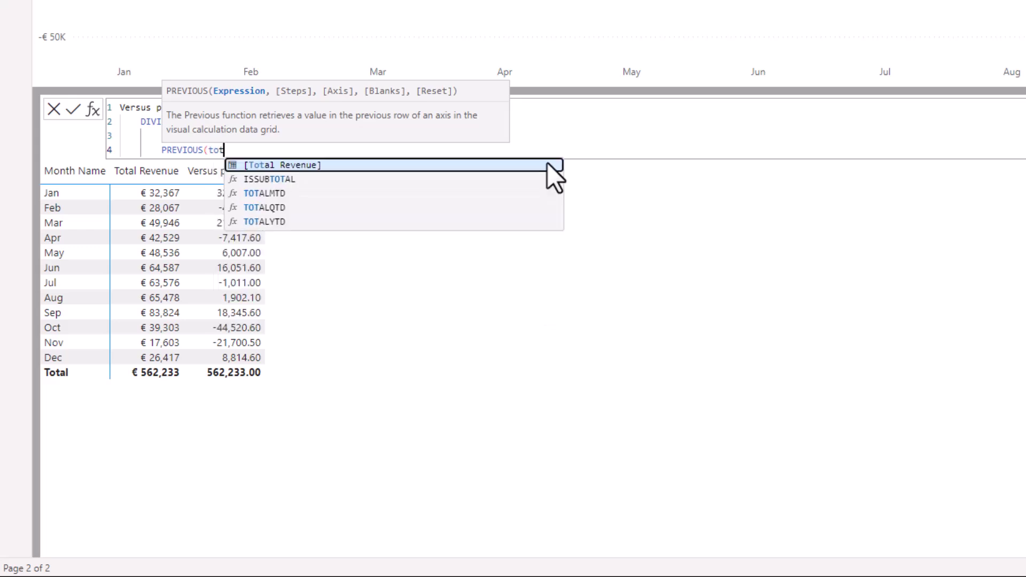
{"action": "key", "text": "Tab"}
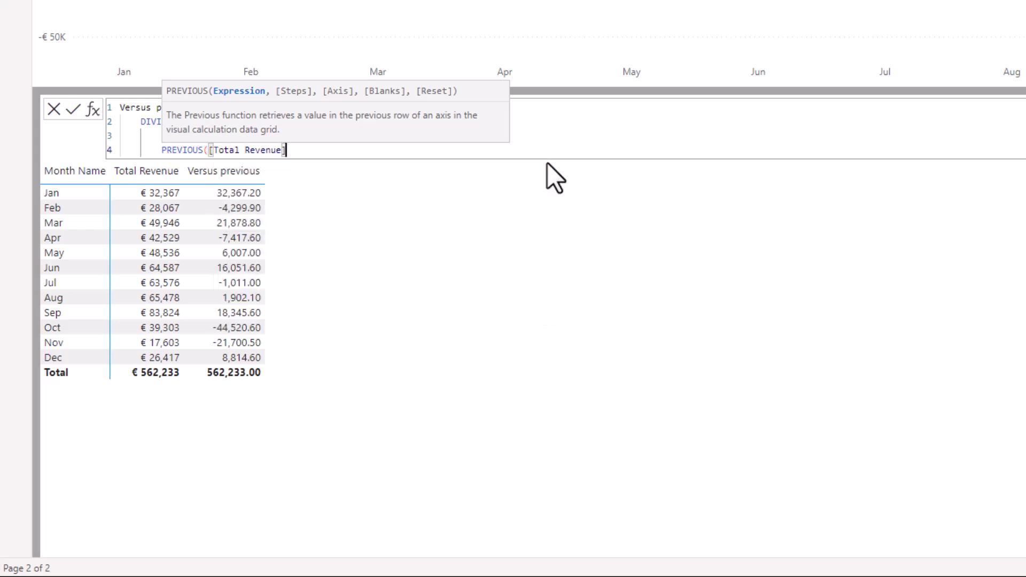
{"action": "type", "text": ")"}
{"action": "key", "text": "Return"}
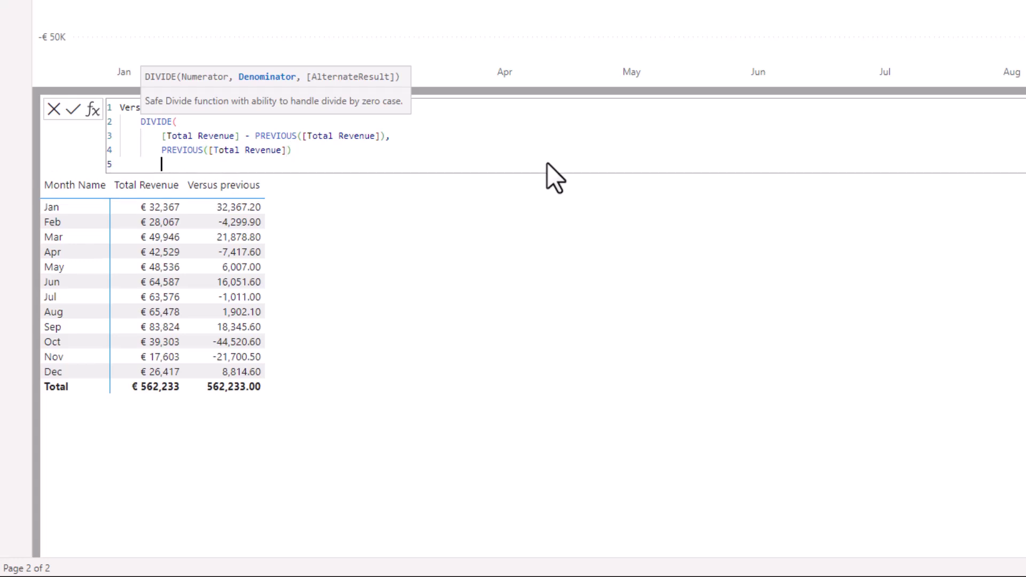
{"action": "key", "text": "BackSpace"}
{"action": "type", "text": ")"}
{"action": "key", "text": "Return"}
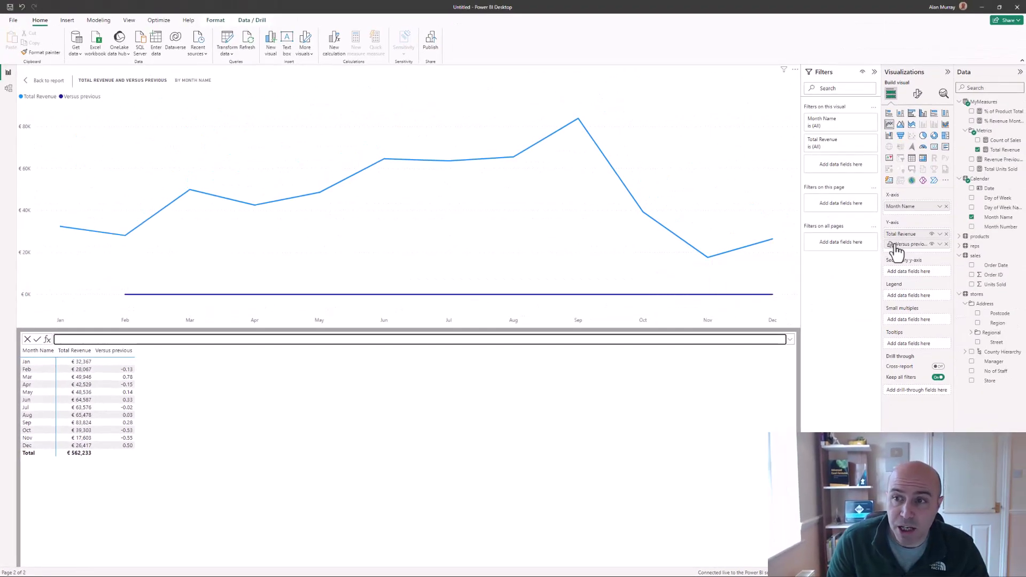
Store the DIVIDE expression of Versus previous in a variable named MonthPercent.
{"action": "left_click", "coordinate": [903, 245]}
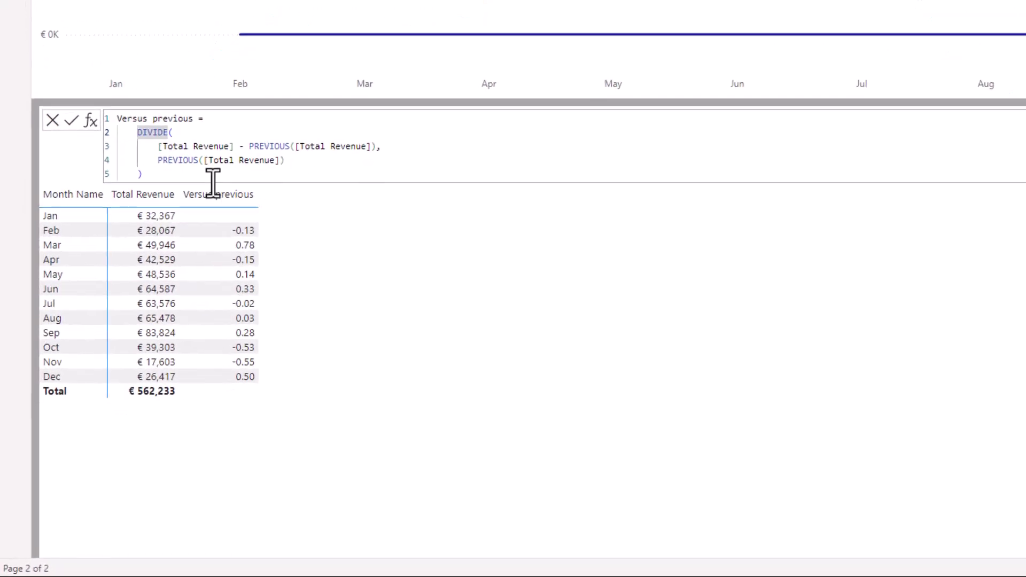
{"action": "type", "text": "var"}
{"action": "key", "text": "BackSpace"}
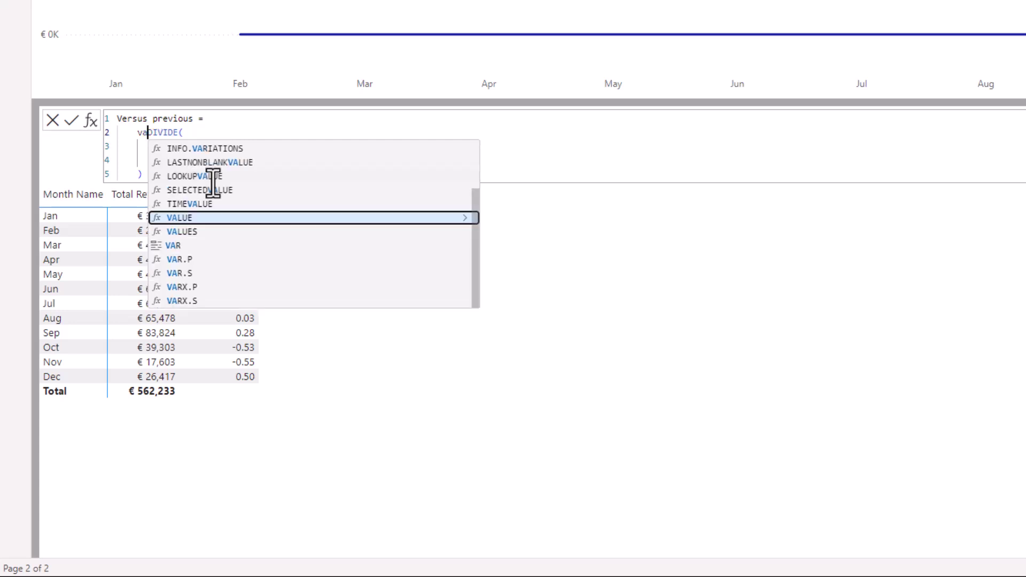
{"action": "key", "text": "Down"}
{"action": "key", "text": "Down"}
{"action": "key", "text": "Tab"}
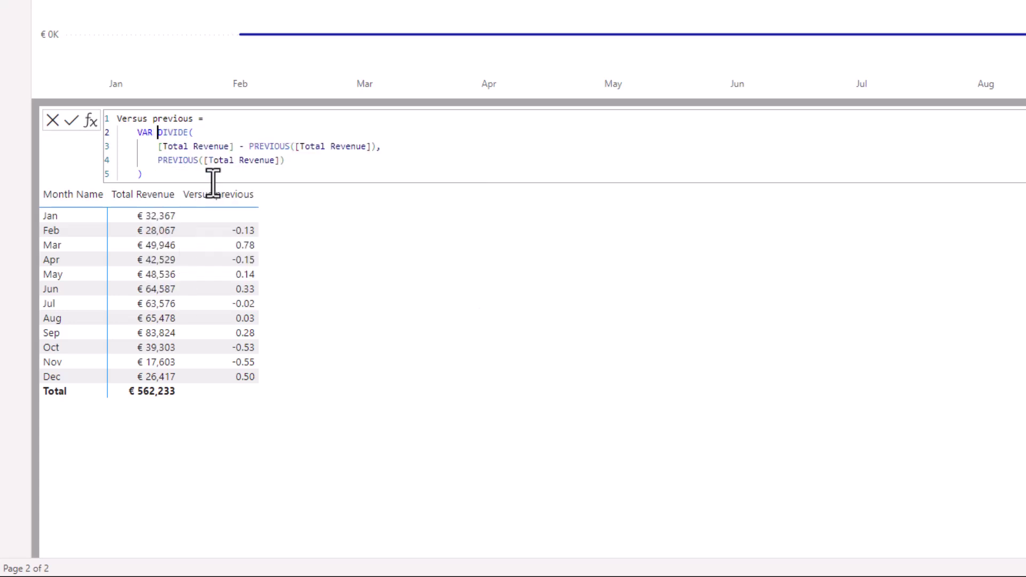
{"action": "type", "text": "MonthPercent ="}
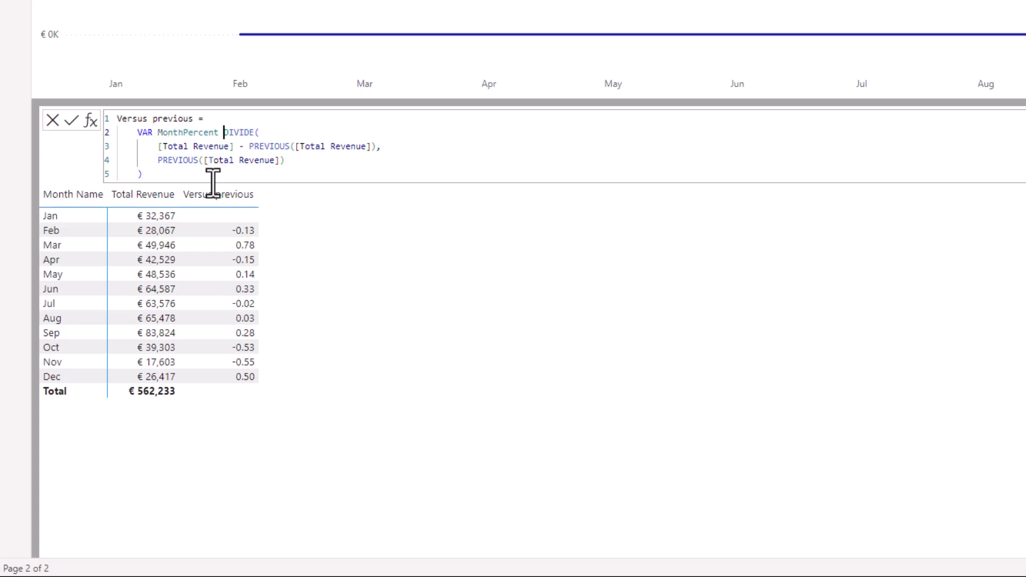
{"action": "key", "text": "Return"}
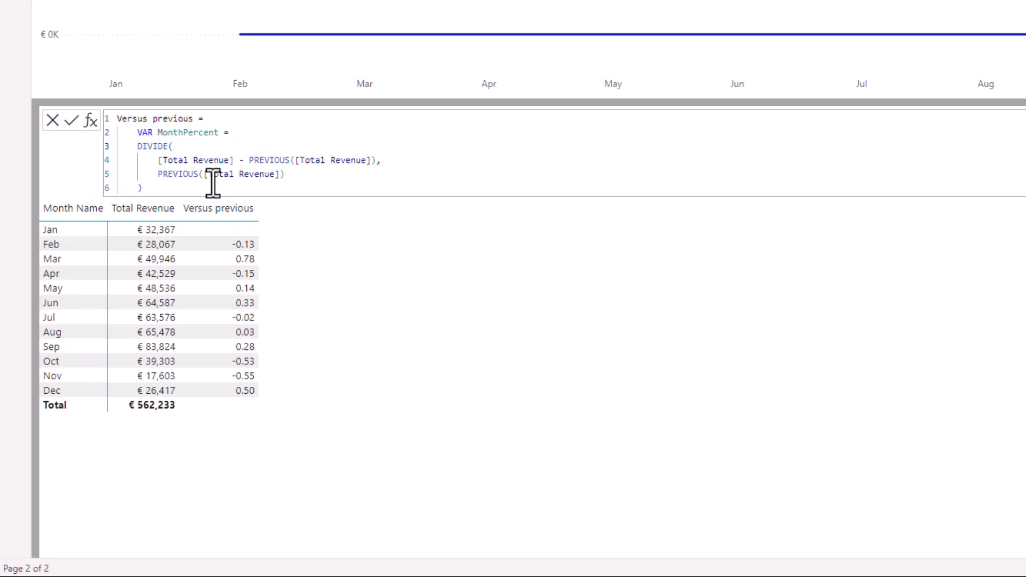
Return FORMAT(MonthPercent, "0%") and commit, showing values like -13% for Feb.
{"action": "key", "text": "Down"}
{"action": "key", "text": "Down"}
{"action": "key", "text": "Down"}
{"action": "key", "text": "End"}
{"action": "key", "text": "Return"}
{"action": "type", "text": "re"}
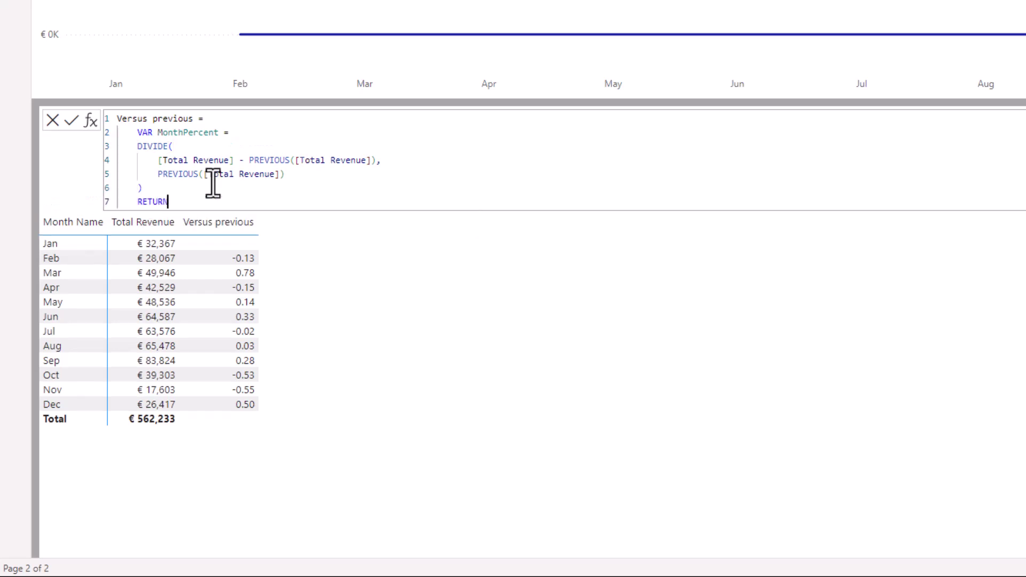
{"action": "key", "text": "Return"}
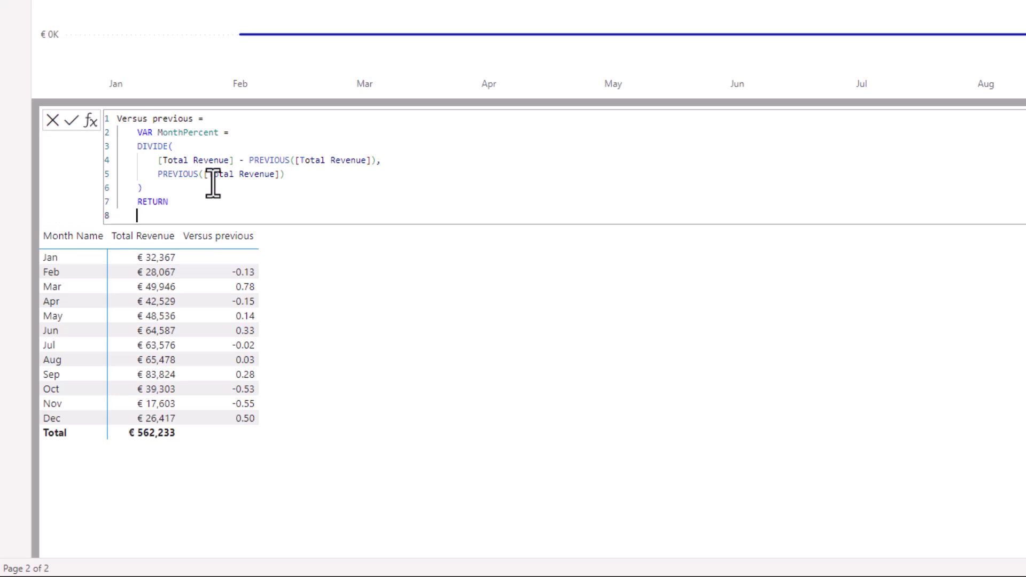
{"action": "type", "text": "for"}
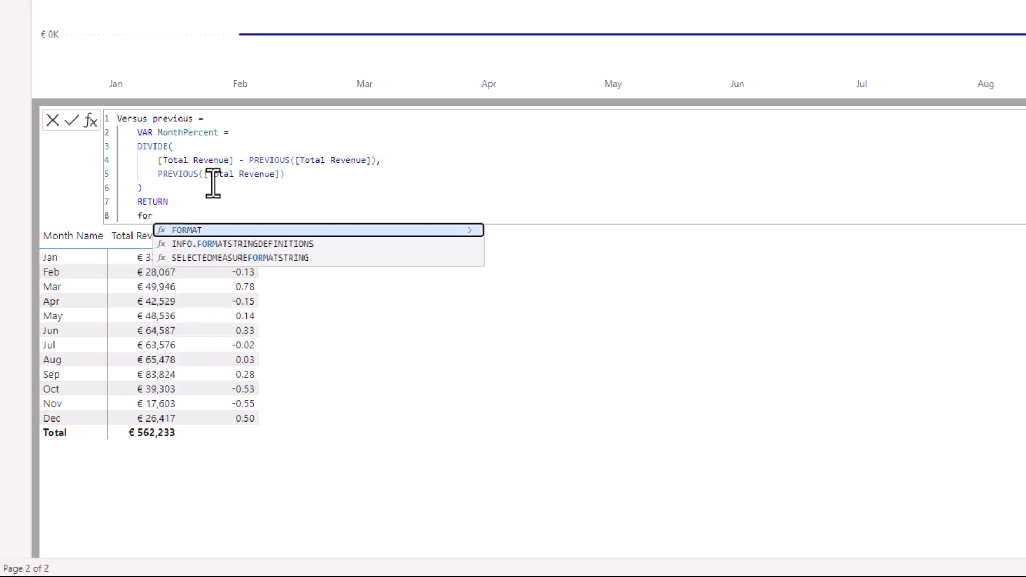
{"action": "key", "text": "Tab"}
{"action": "type", "text": "mon"}
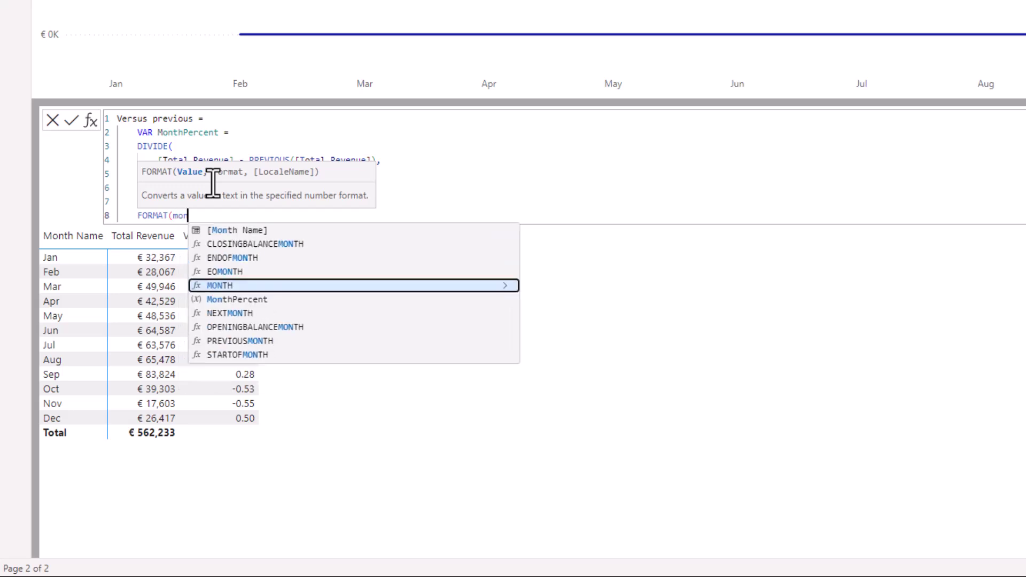
{"action": "key", "text": "Down"}
{"action": "key", "text": "Tab"}
{"action": "type", "text": ", "}
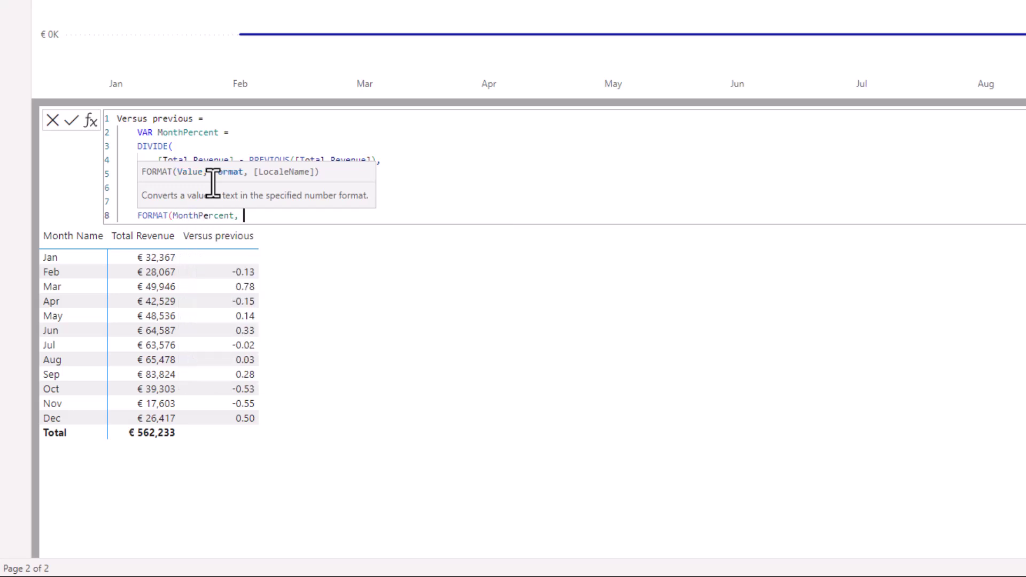
{"action": "type", "text": "\"0%\")"}
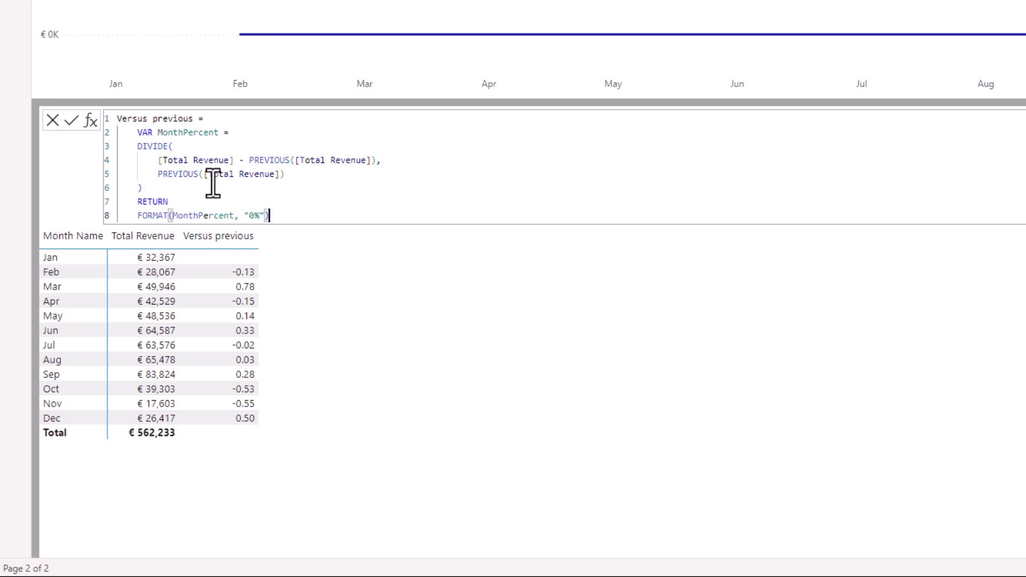
{"action": "key", "text": "Return"}
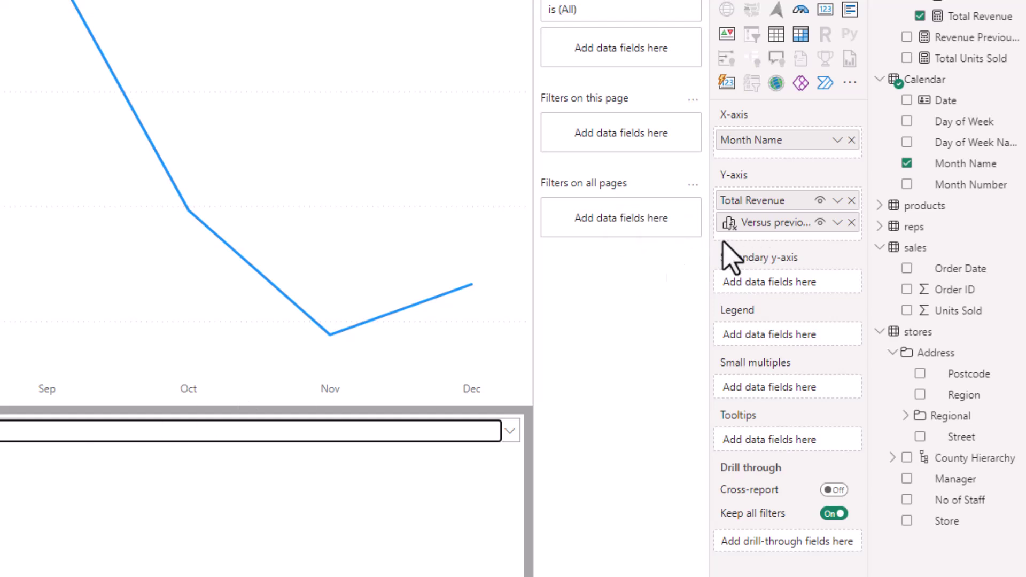
Move Versus previous from the Y-axis into Tooltips, then check tooltips such as Sep 28% and Oct -53%.
{"action": "left_click_drag", "start_coordinate": [754, 224], "coordinate": [763, 427]}
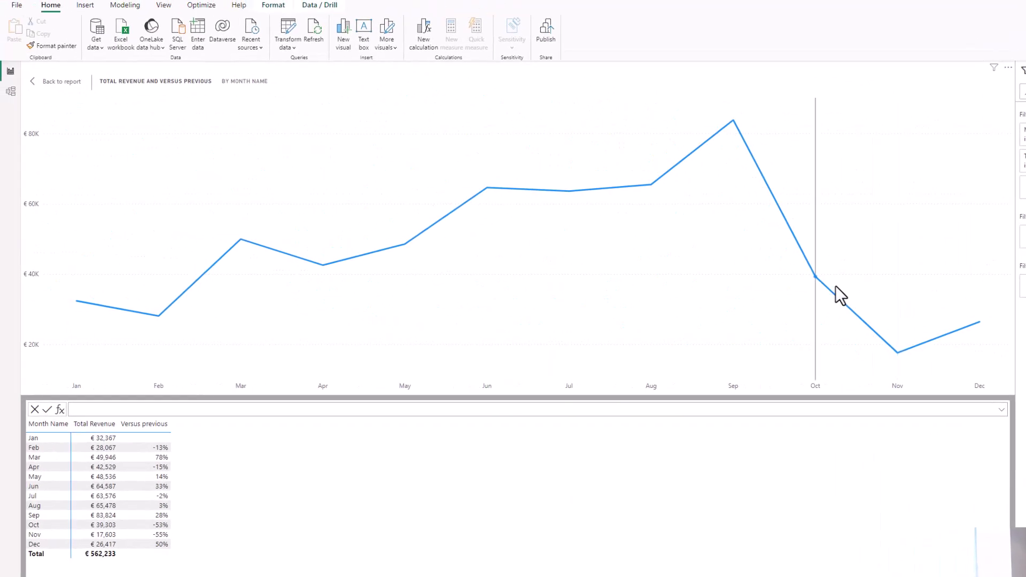
{"action": "mouse_move", "coordinate": [817, 276]}
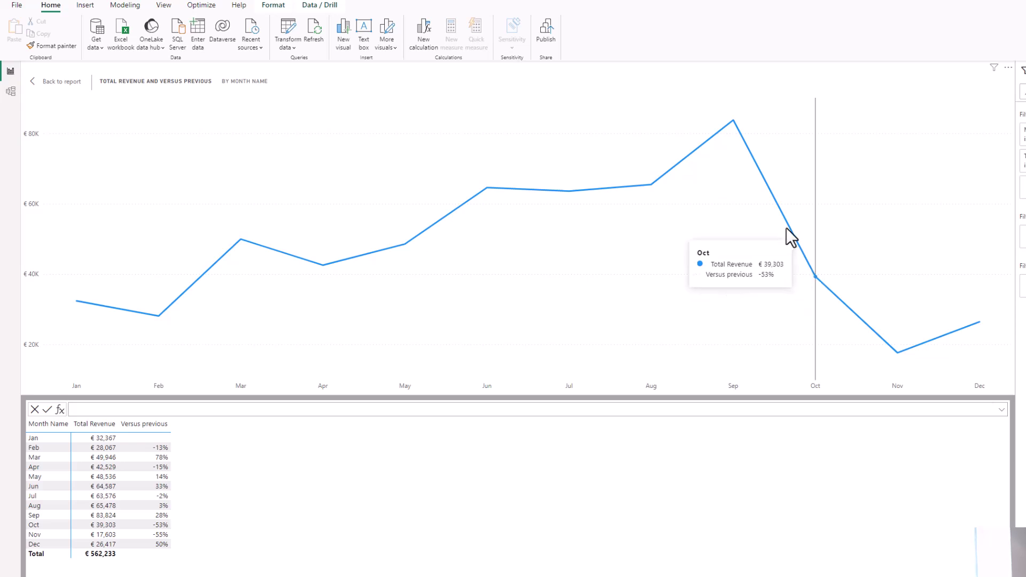
{"action": "mouse_move", "coordinate": [735, 130]}
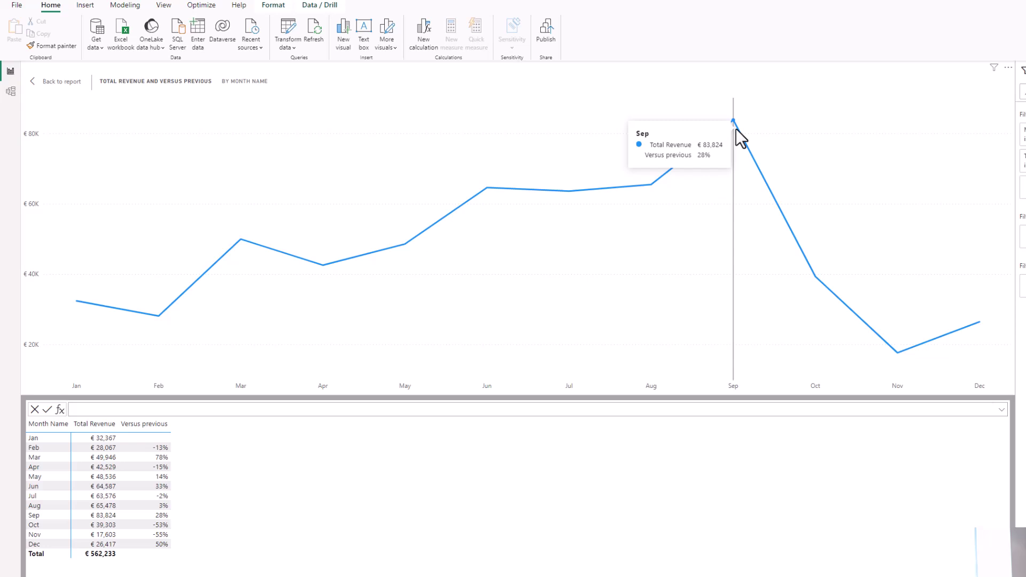